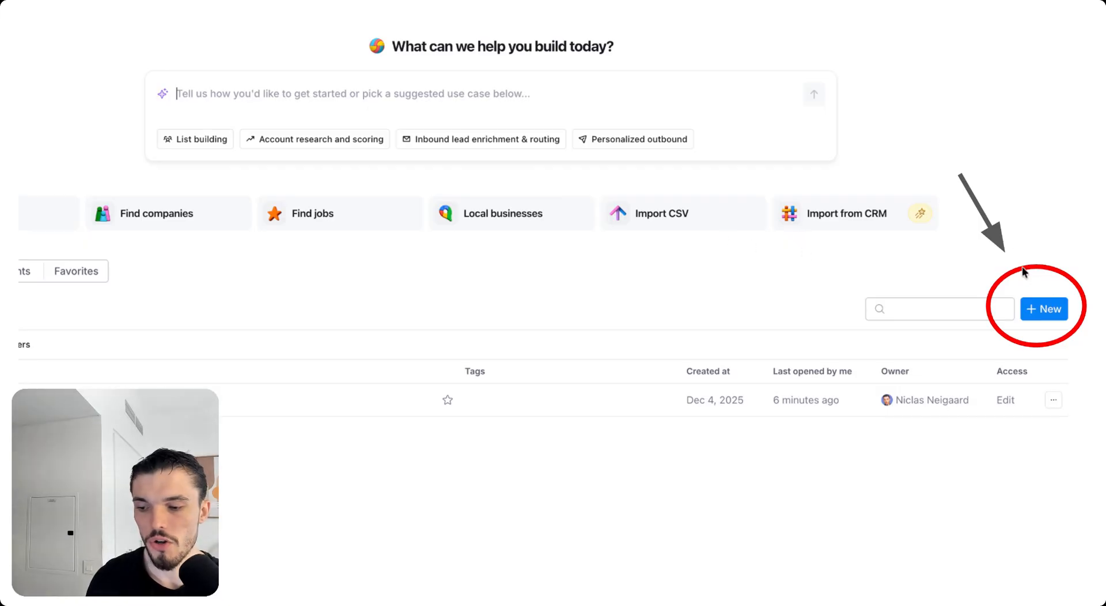
Step: Create a new Untitled workbook from the + New menu
left_click(1034, 309)
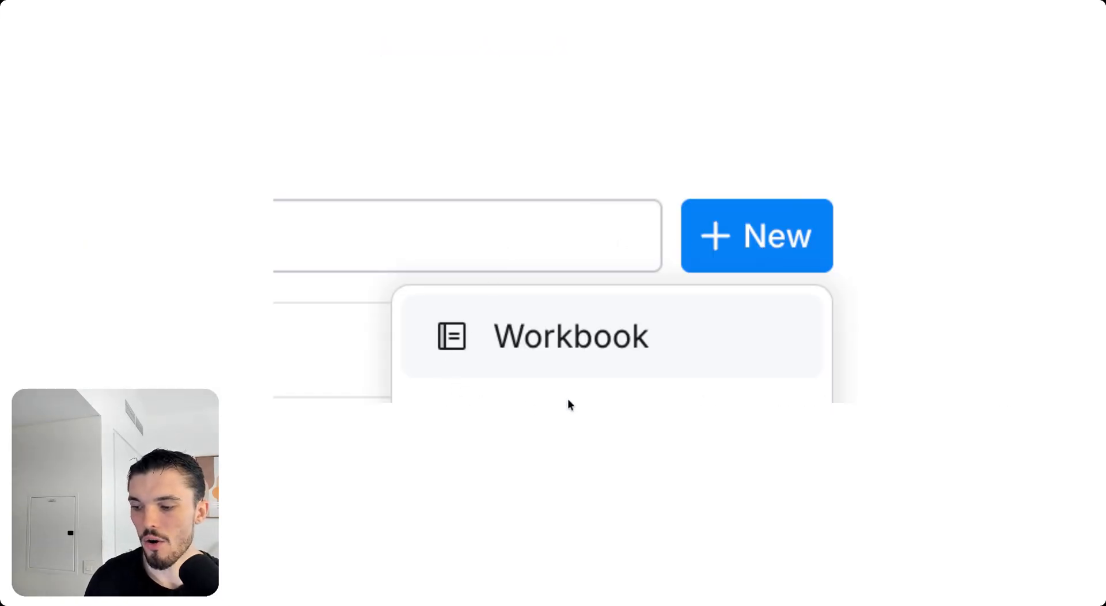
left_click(601, 313)
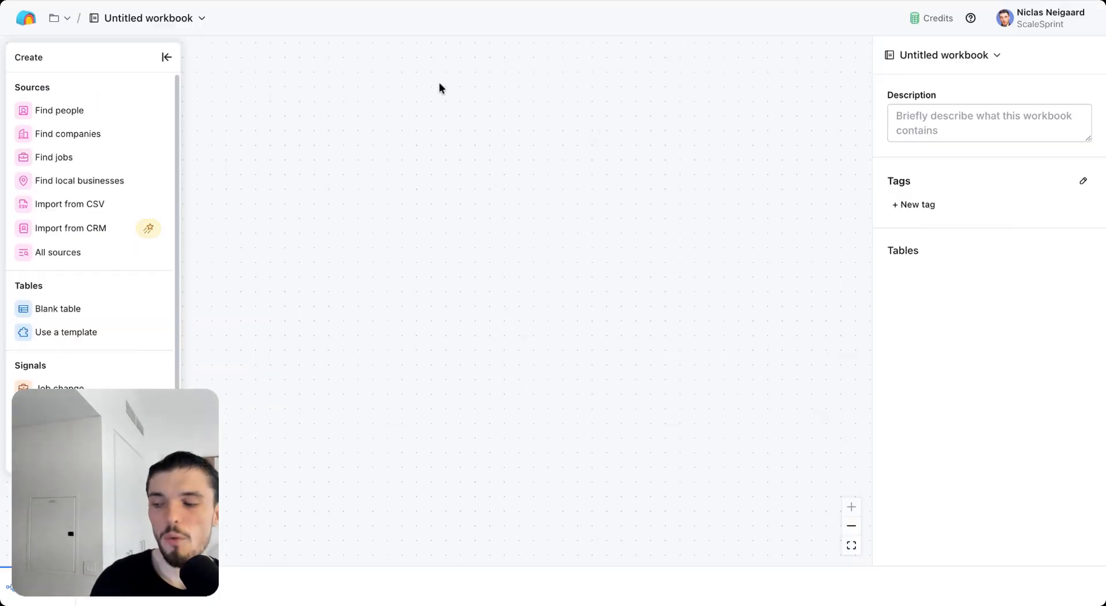
Step: Start a Find people source and expand its Company attributes filters
left_click(113, 112)
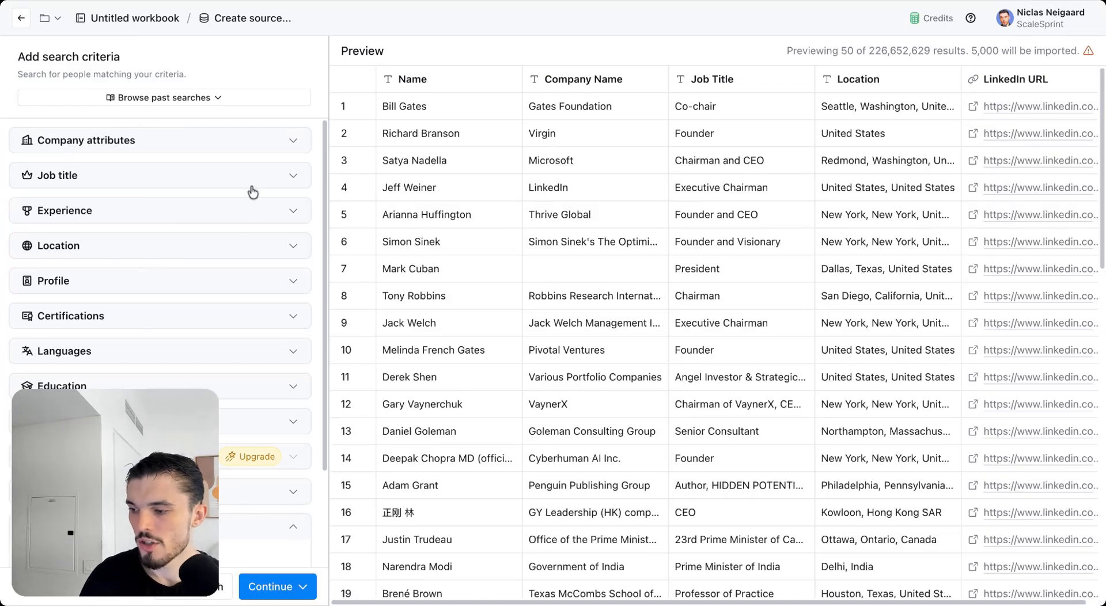
left_click(238, 148)
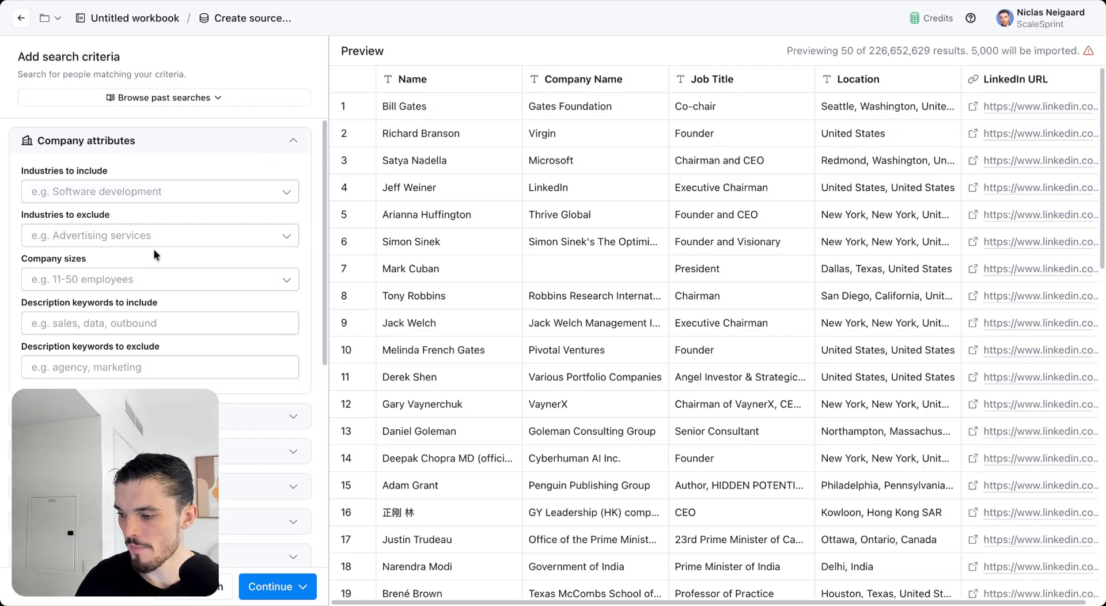
scroll(154, 248, "down", 1)
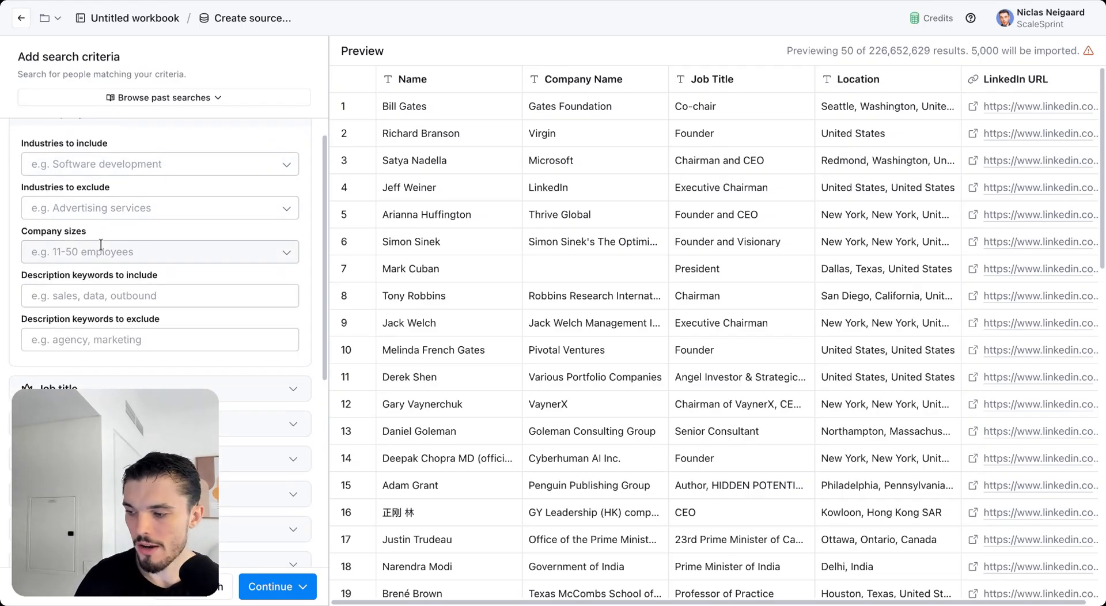
scroll(155, 277, "down", 1)
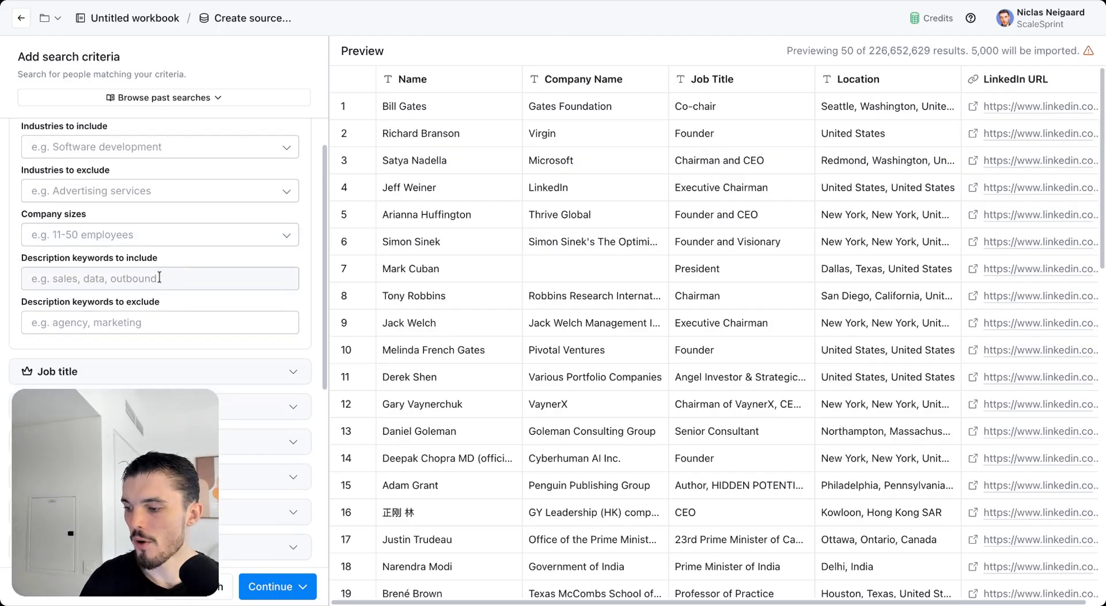
scroll(159, 242, "up", 1)
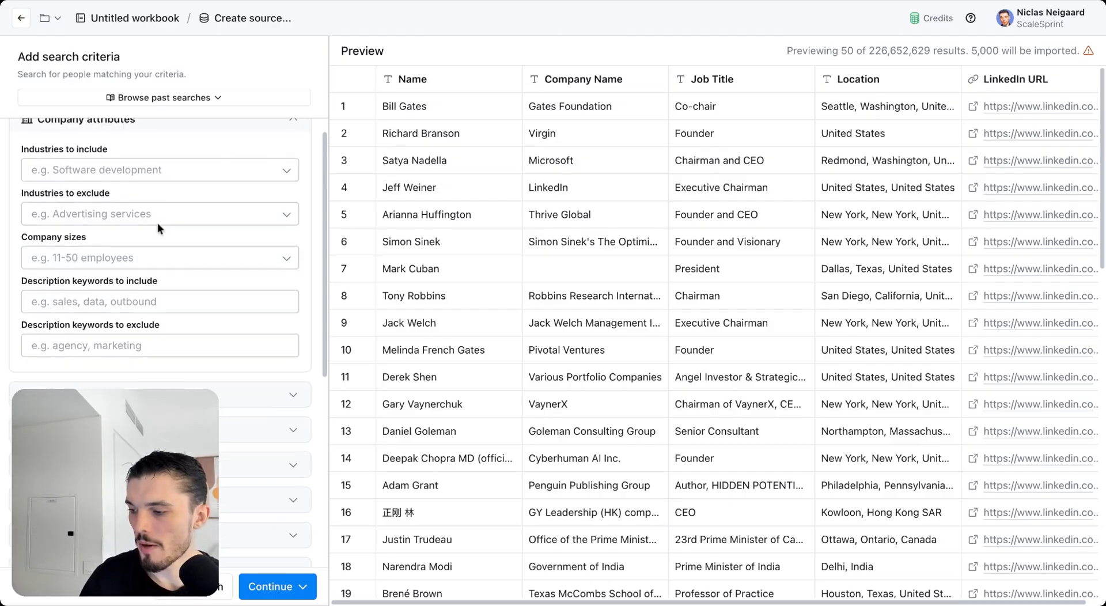
Step: Browse the Industries to include list twice without selecting any industry
left_click(158, 168)
scroll(149, 295, "down", 6)
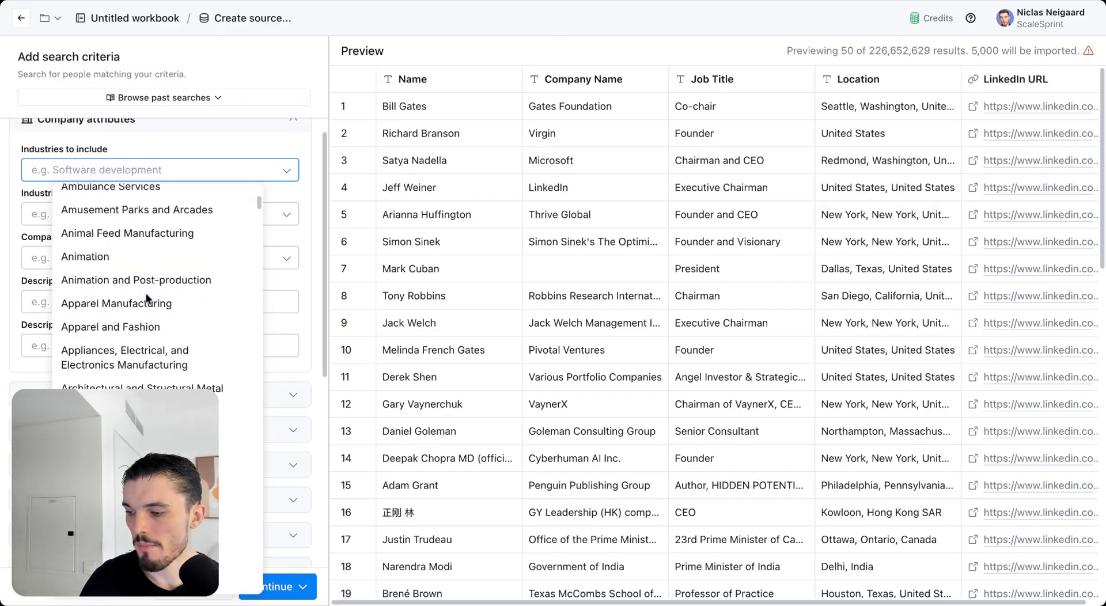
scroll(148, 292, "down", 3)
scroll(148, 284, "up", 8)
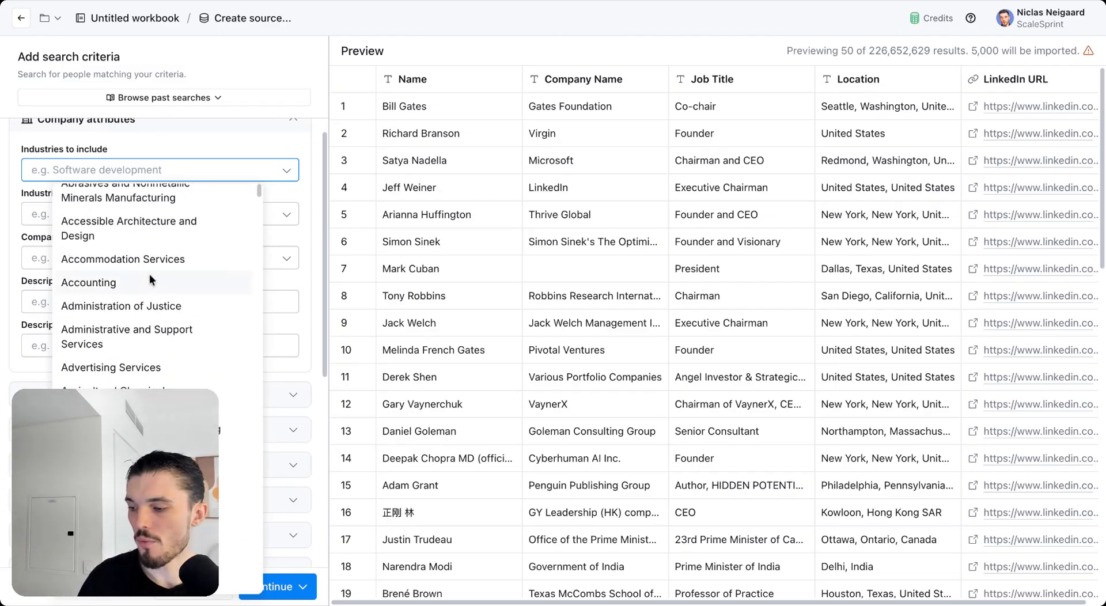
left_click(299, 196)
scroll(298, 190, "up", 1)
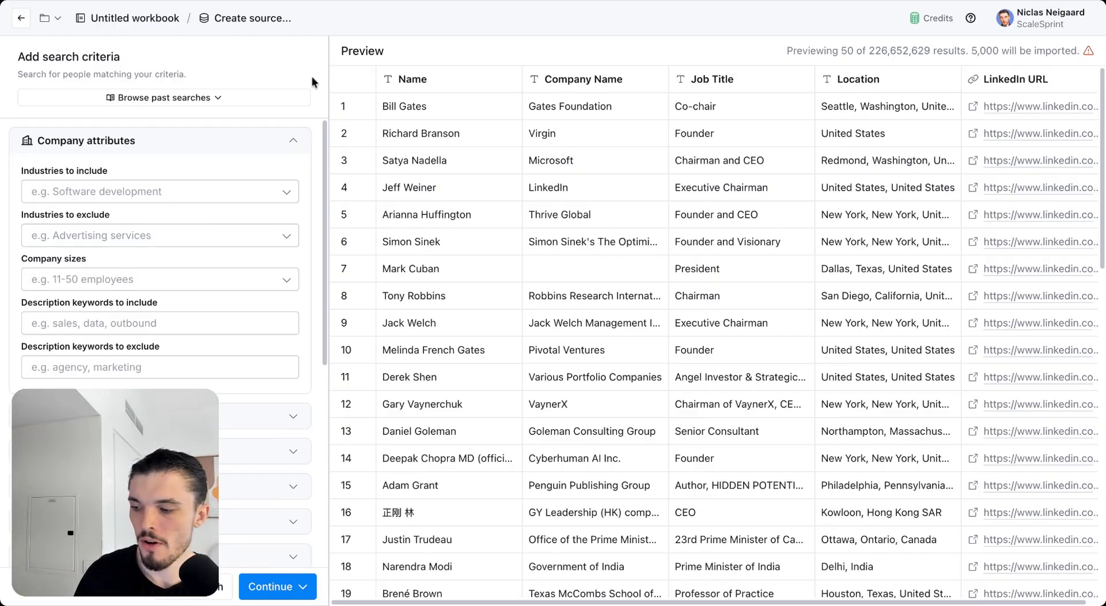
left_click(169, 190)
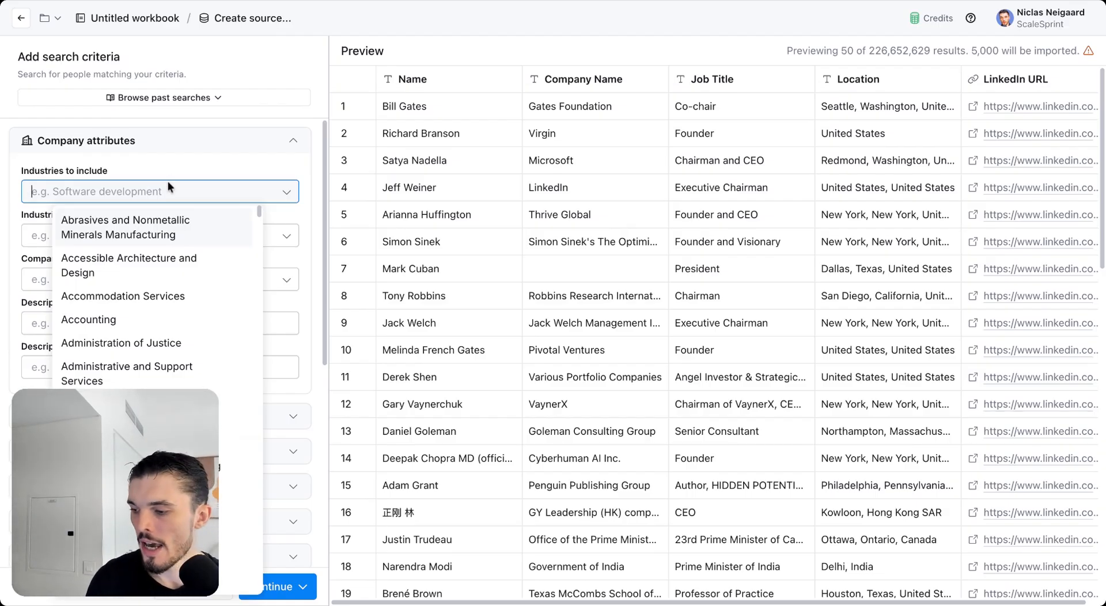
left_click(185, 170)
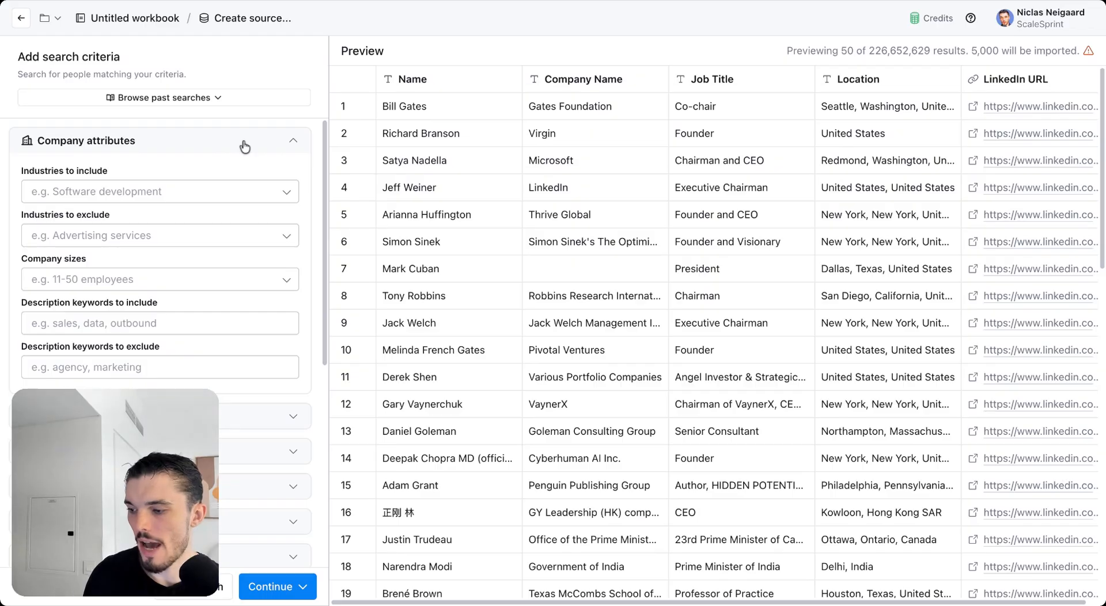
Step: Switch from Company attributes to the Job title filters, leaving matching on 'is similar to'
left_click(244, 146)
left_click(240, 182)
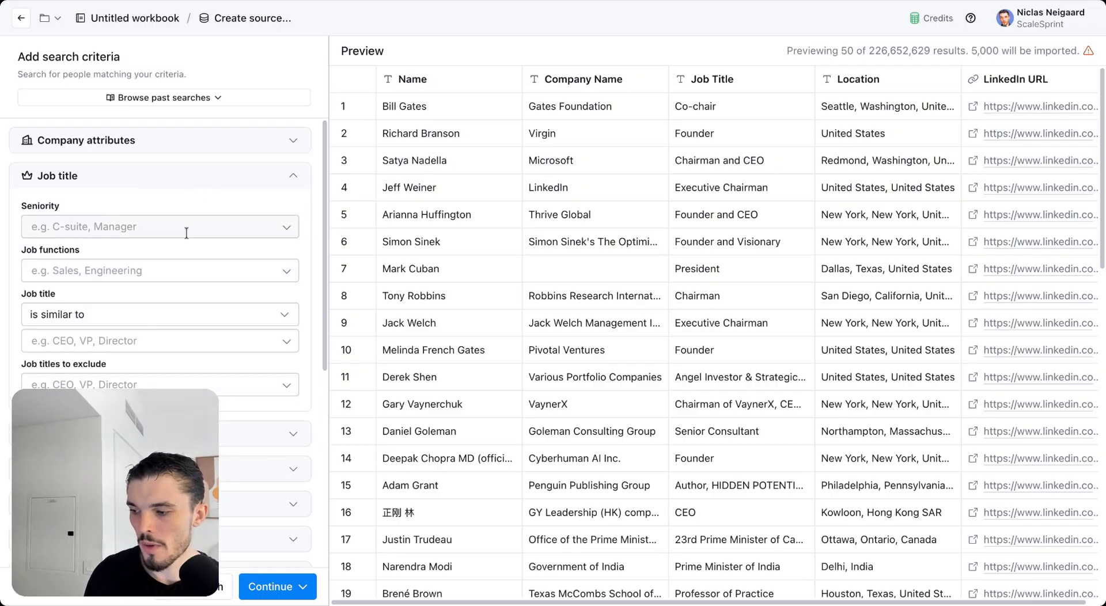
scroll(186, 232, "down", 1)
scroll(43, 314, "up", 1)
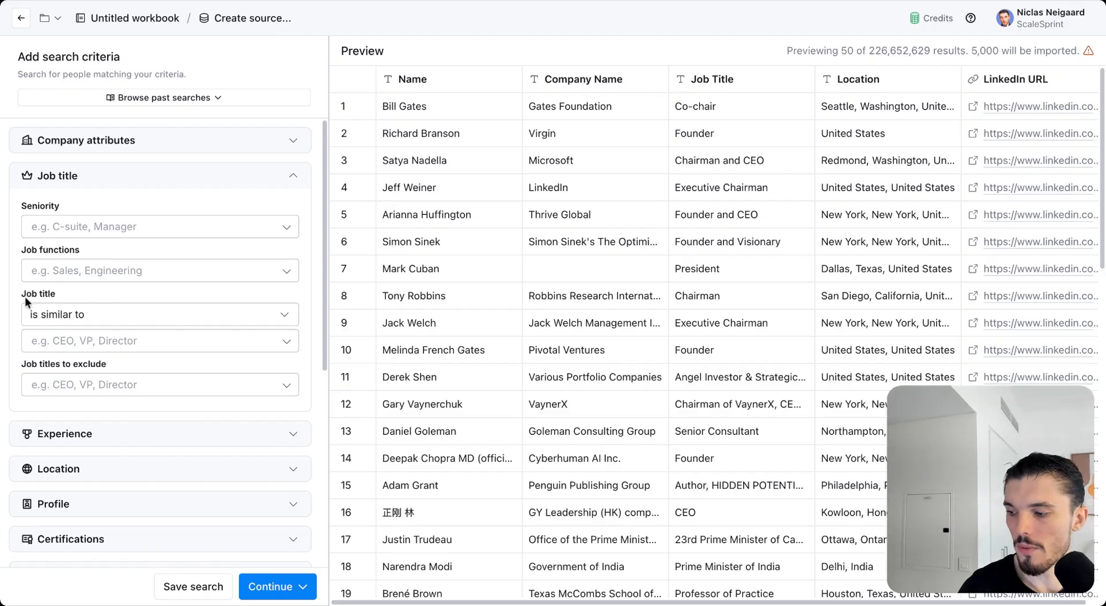
left_click(68, 323)
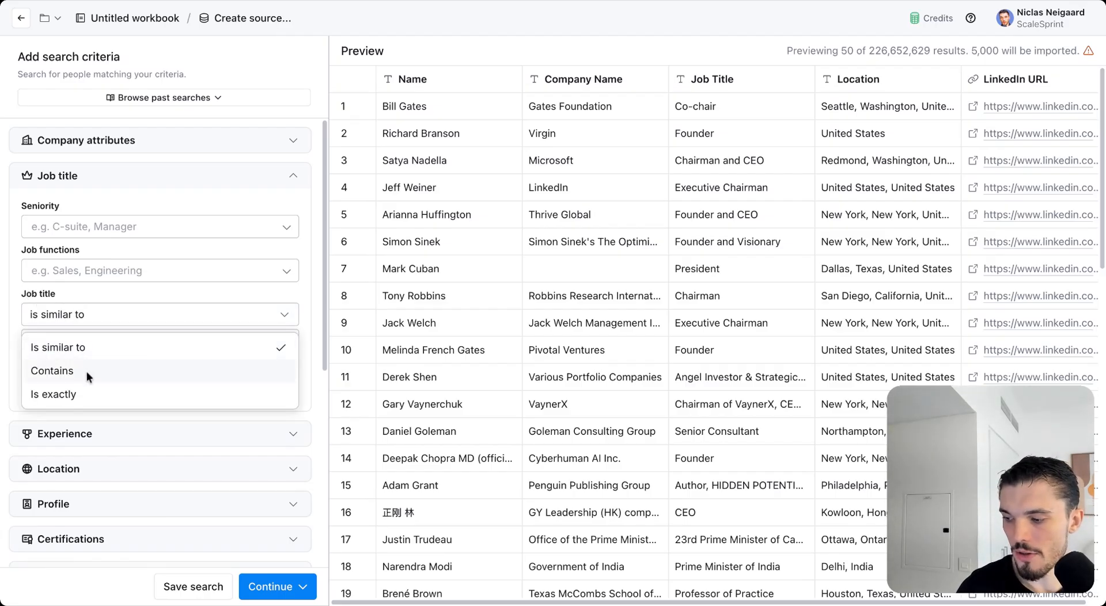
left_click(15, 365)
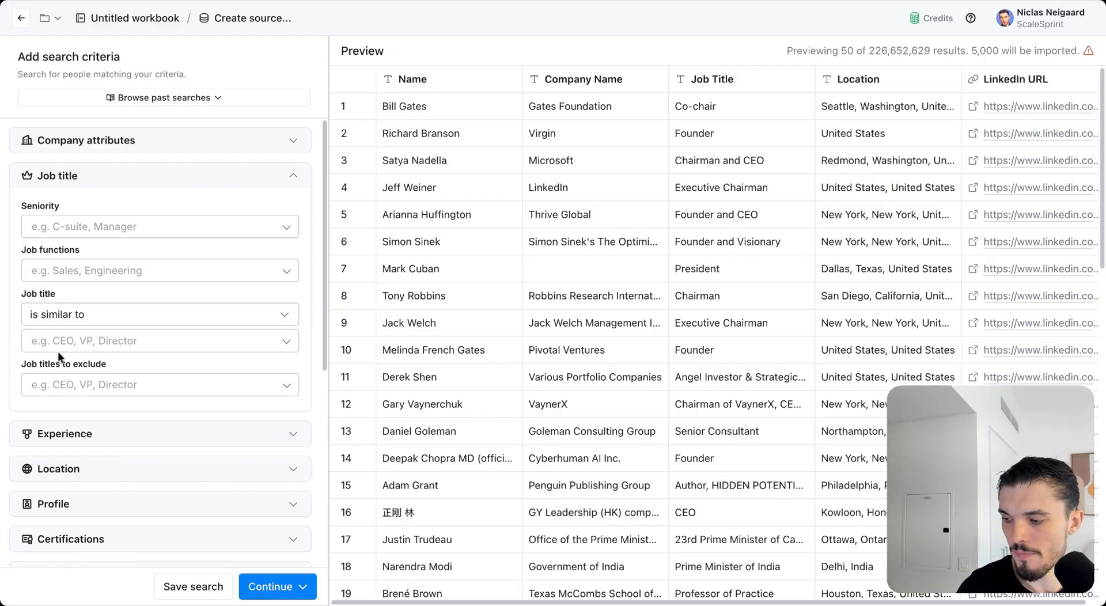
Step: Add 'ceo' as a job title filter
left_click(70, 341)
scroll(136, 447, "down", 8)
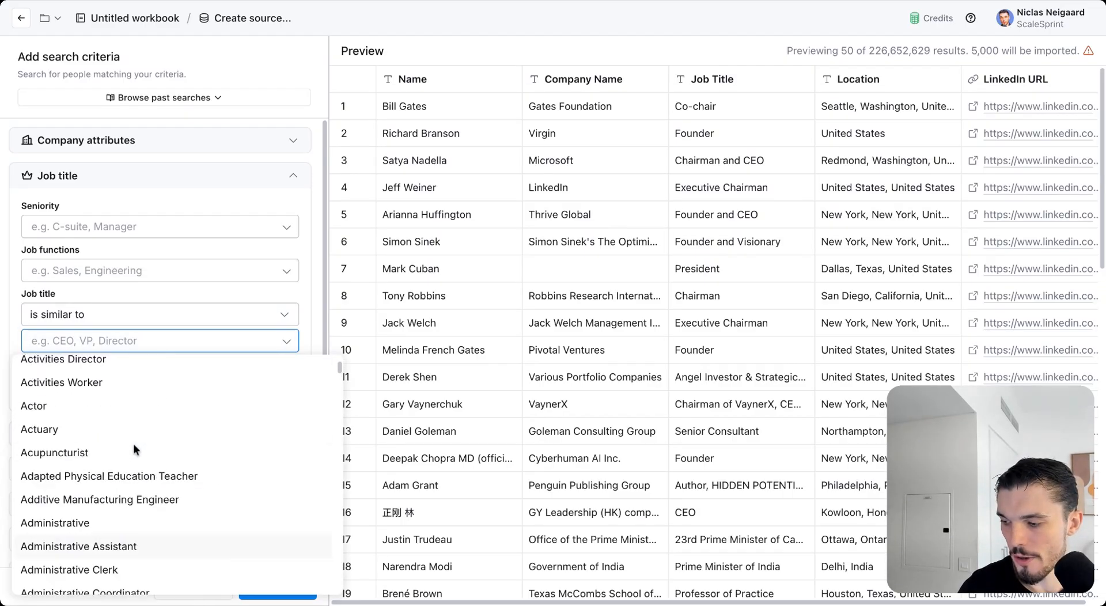
scroll(133, 443, "up", 10)
type("ceo")
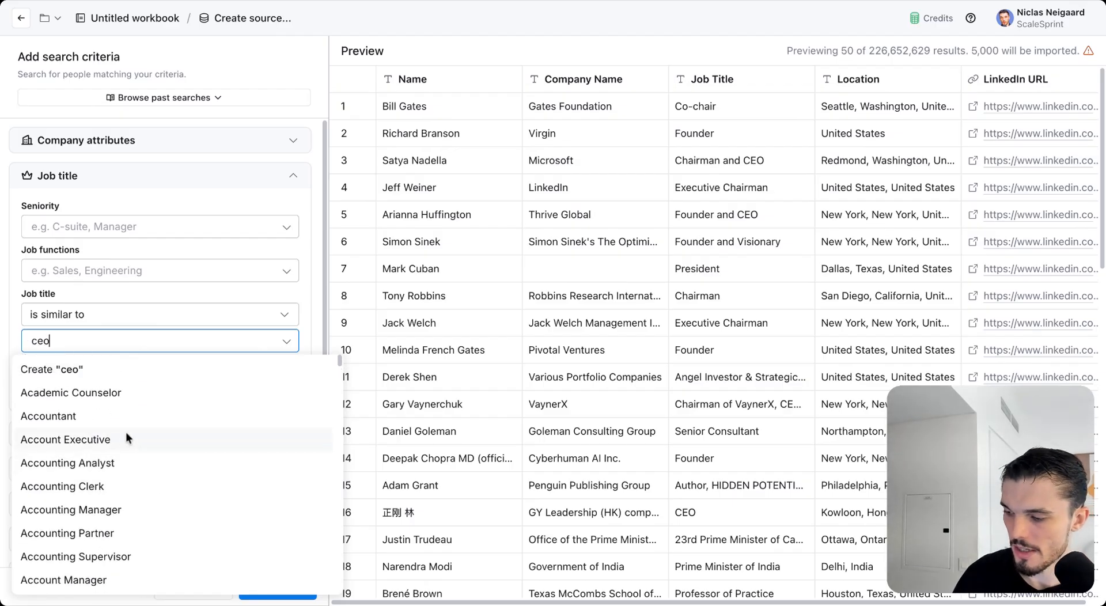
key("Return")
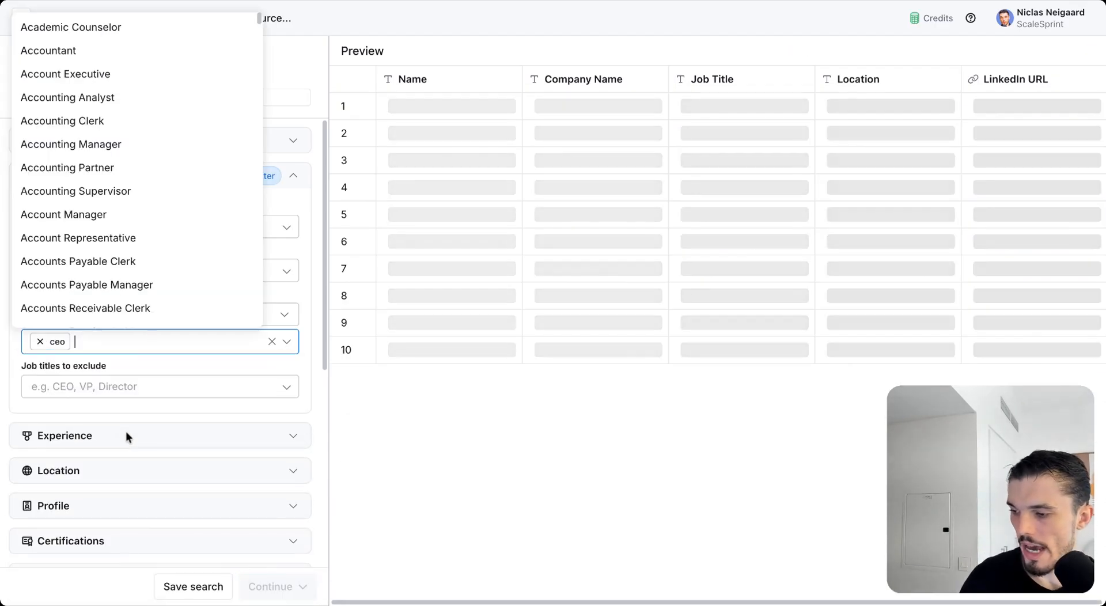
key("Escape")
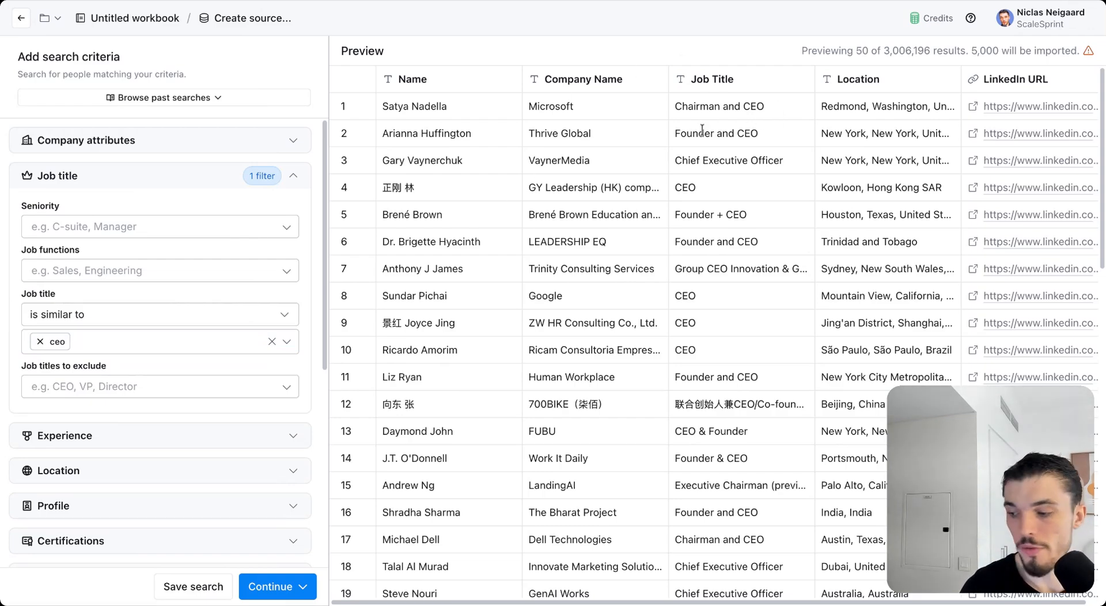
Step: Try 'Is exactly' for the ceo title, then settle on 'Contains' matching
left_click(69, 322)
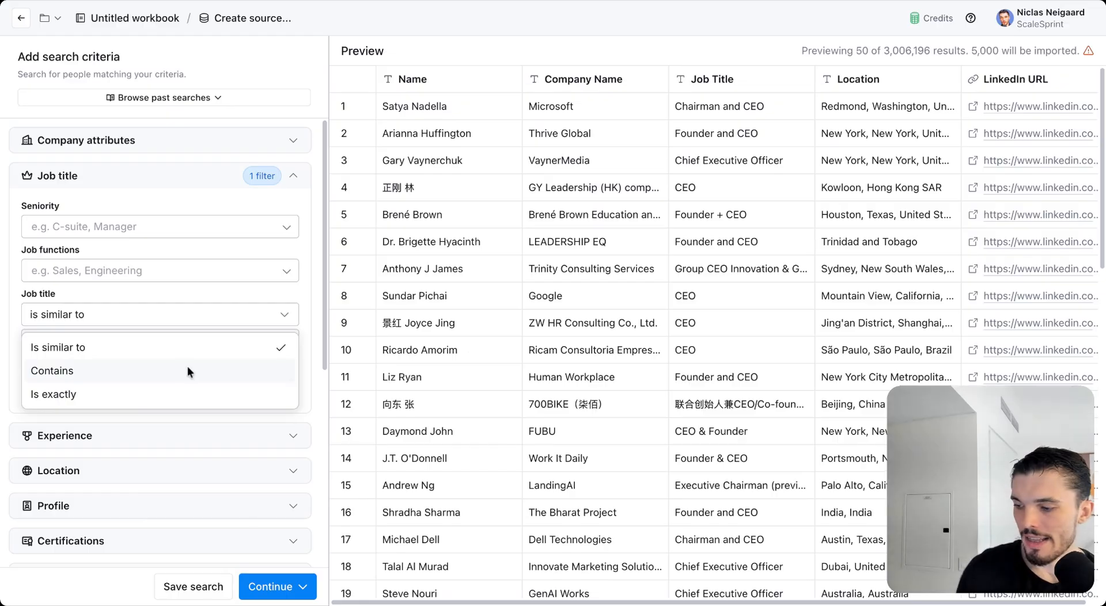
left_click(116, 373)
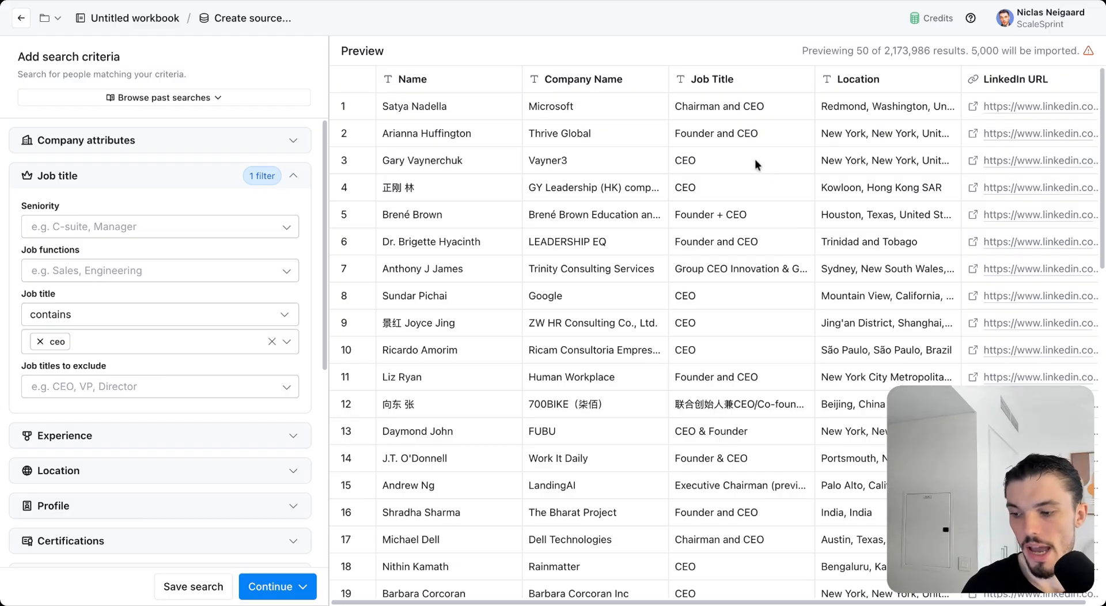
scroll(727, 285, "down", 5)
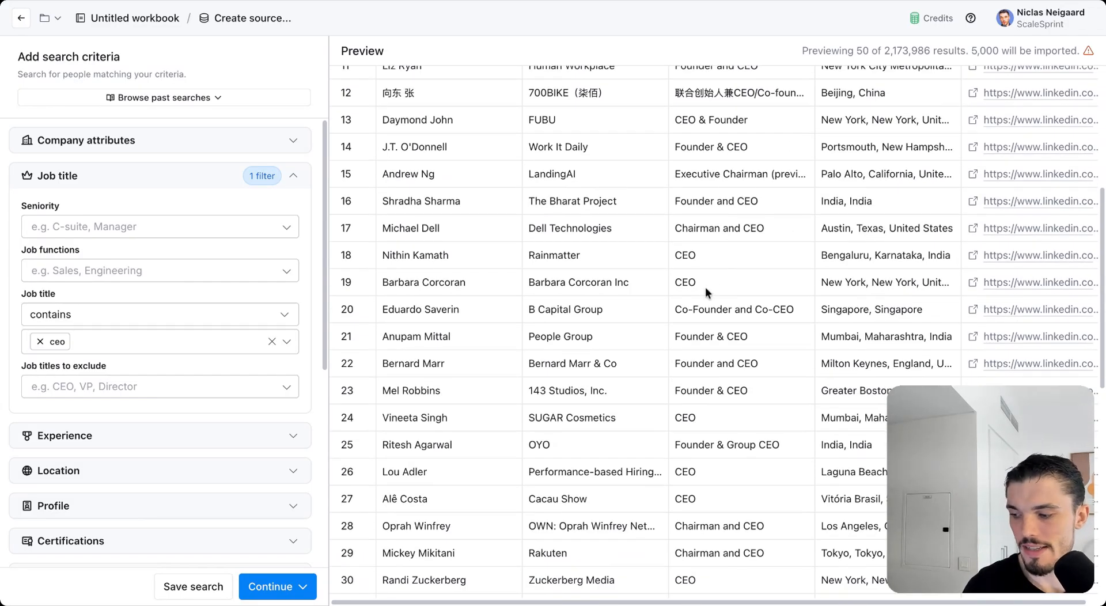
scroll(705, 287, "up", 5)
left_click(143, 323)
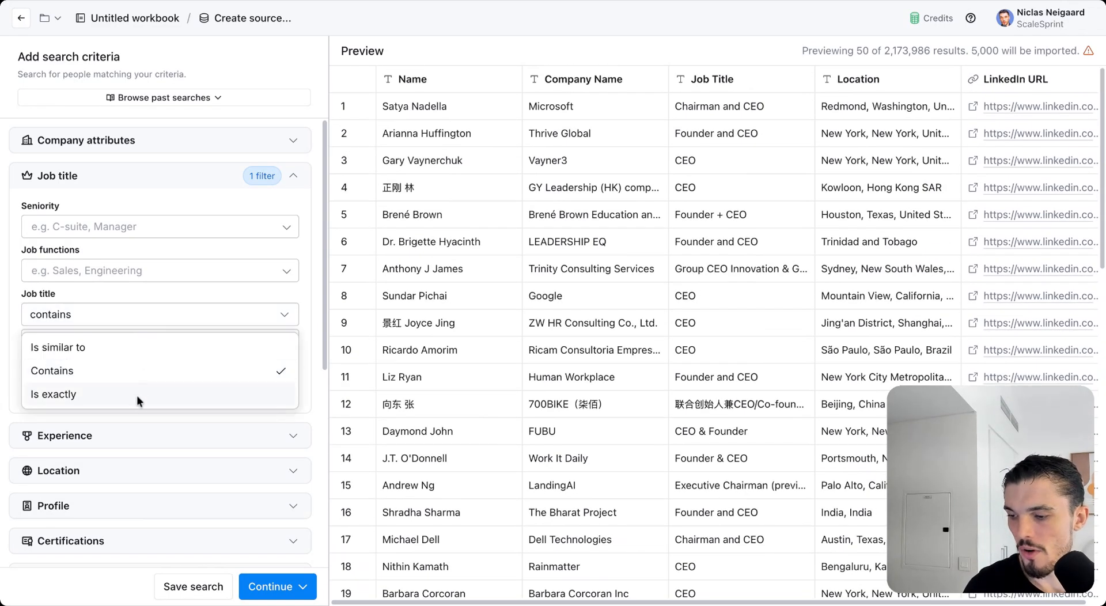
left_click(136, 396)
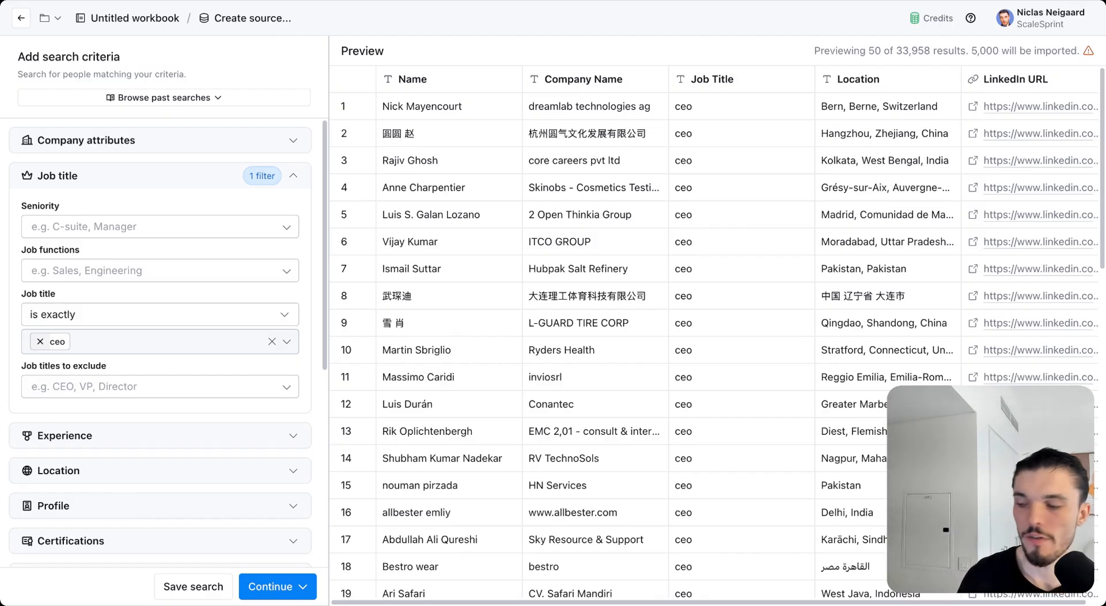
left_click(87, 316)
left_click(96, 369)
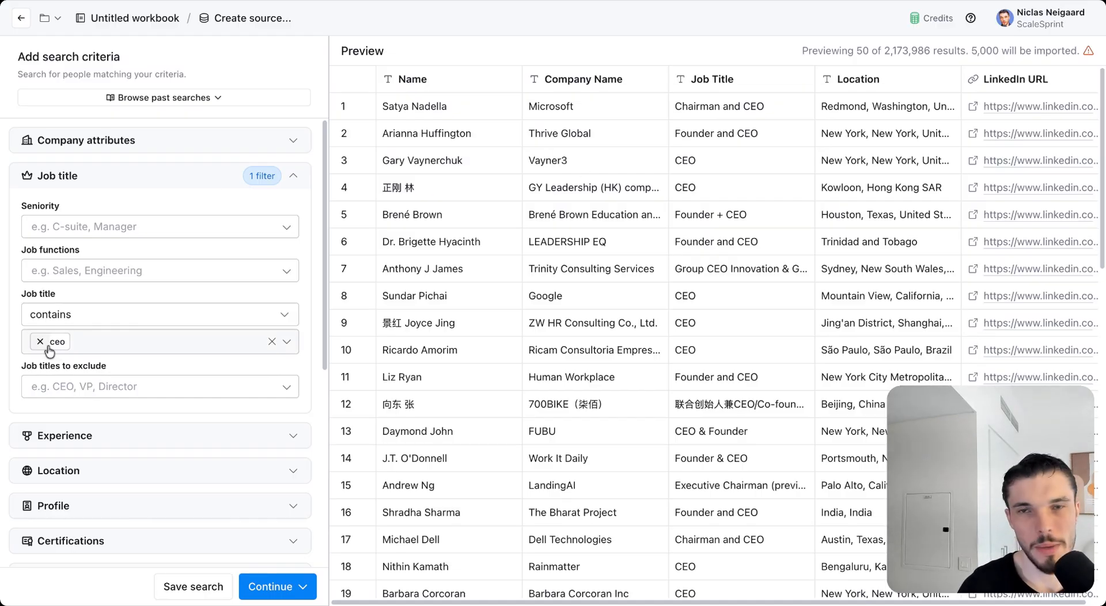
Step: Remove the ceo job title filter and collapse the Job title criteria
left_click(41, 343)
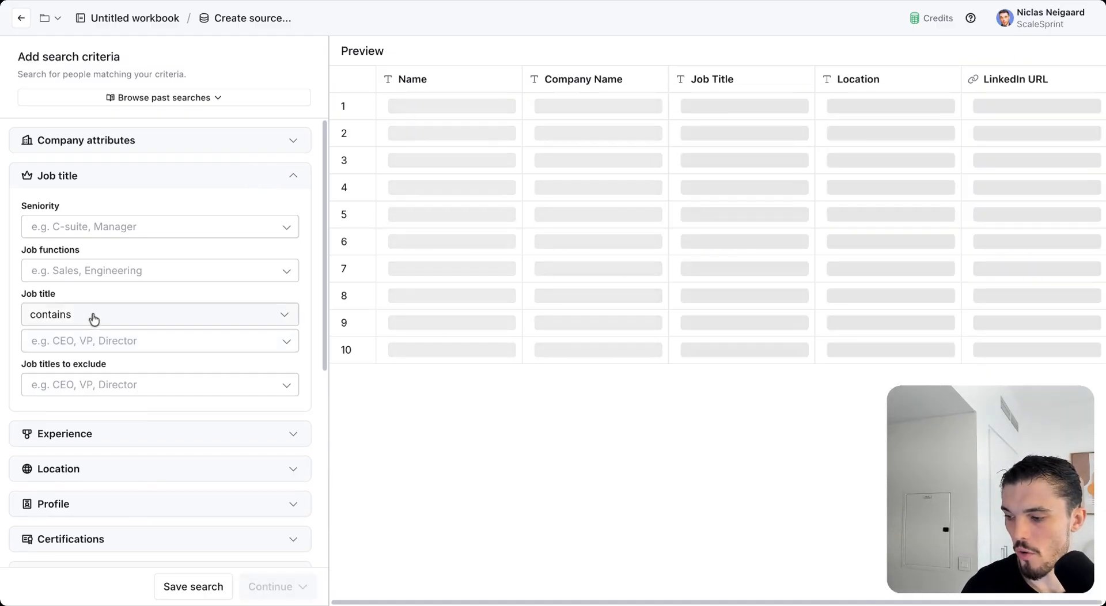
left_click(107, 385)
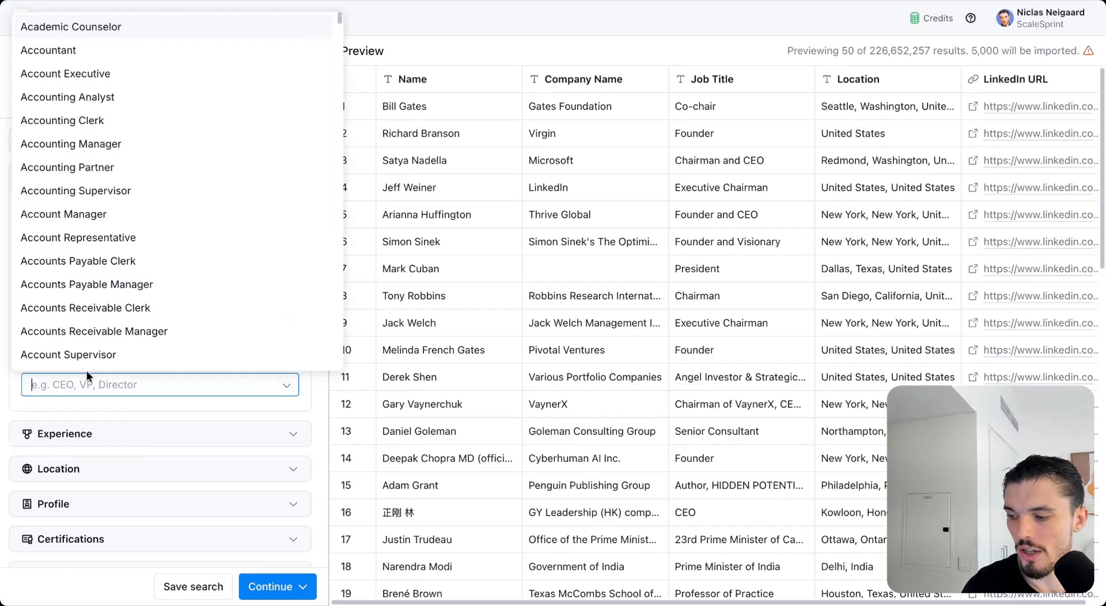
left_click(105, 398)
left_click(257, 176)
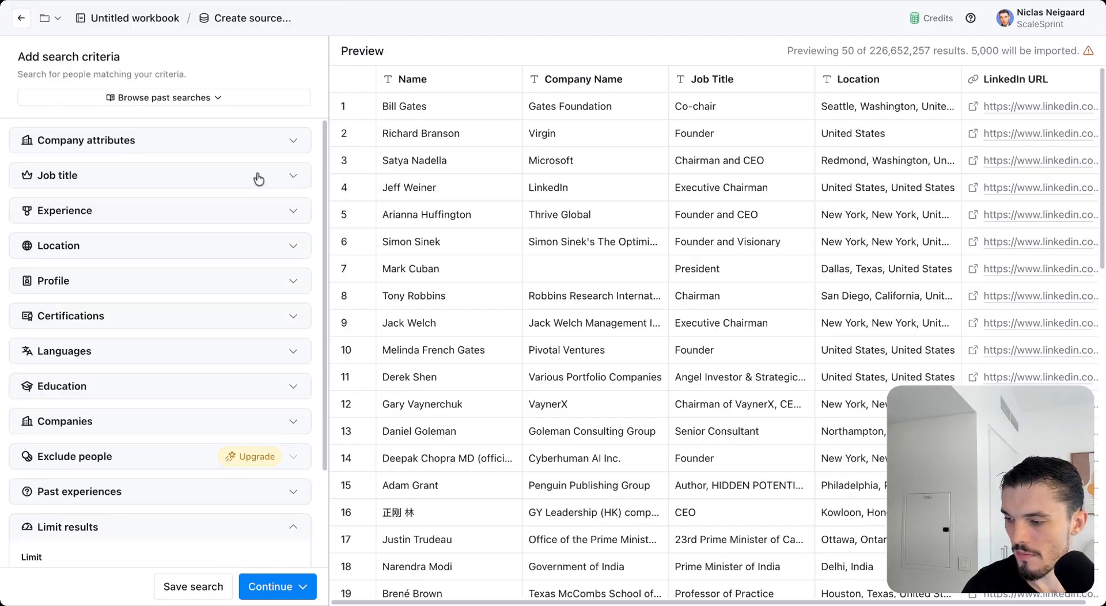
Step: Review the Experience, Location and Profile criteria sections, leaving them empty
left_click(172, 223)
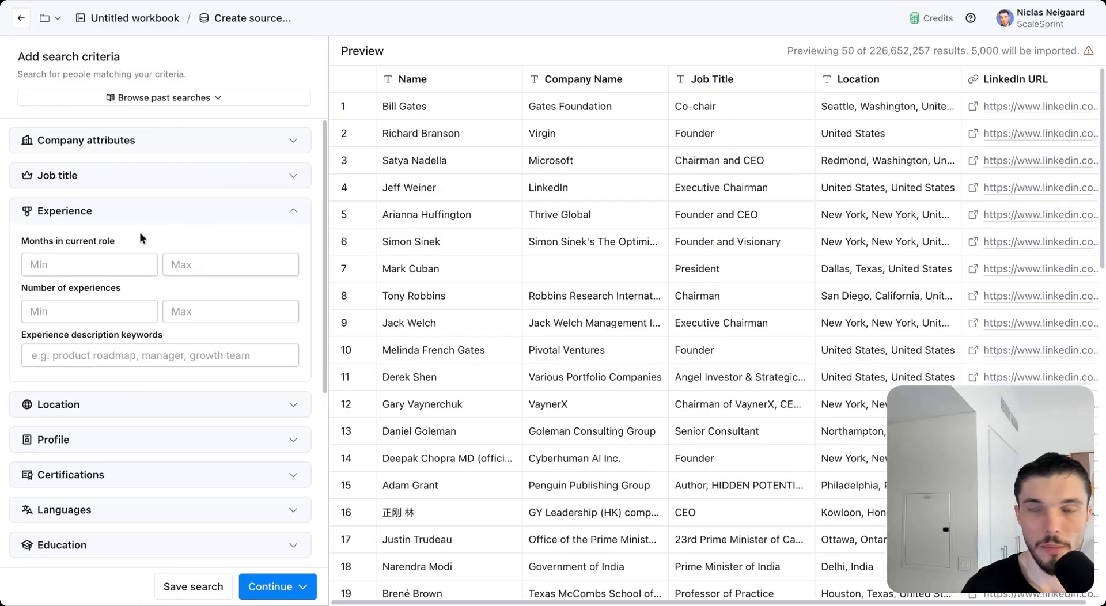
left_click(141, 221)
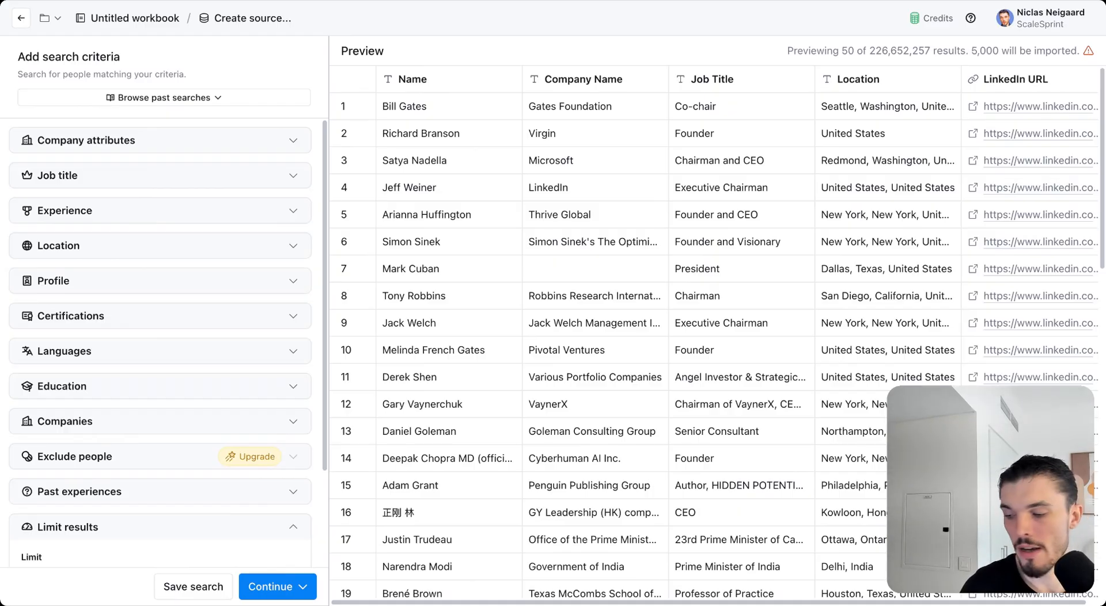
left_click(130, 246)
left_click(139, 253)
scroll(140, 260, "down", 1)
left_click(142, 261)
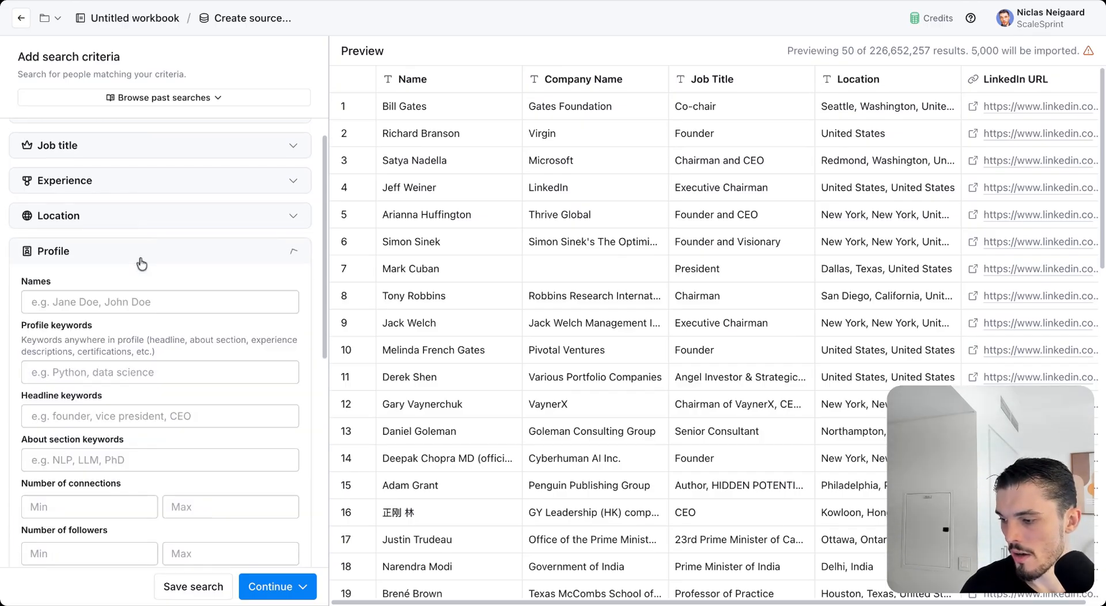
scroll(142, 263, "down", 2)
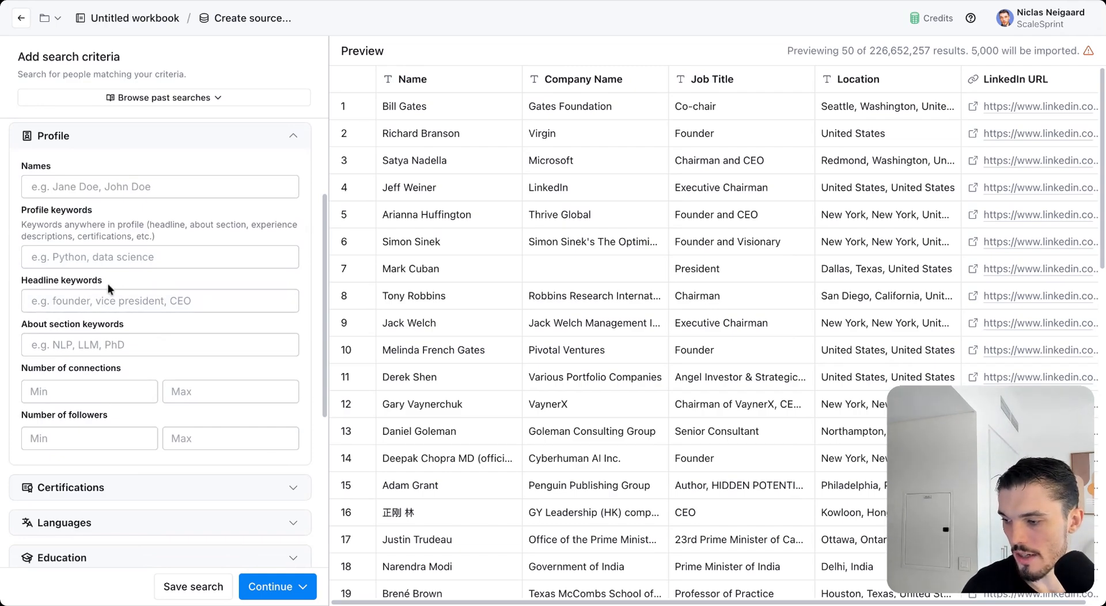
left_click(169, 137)
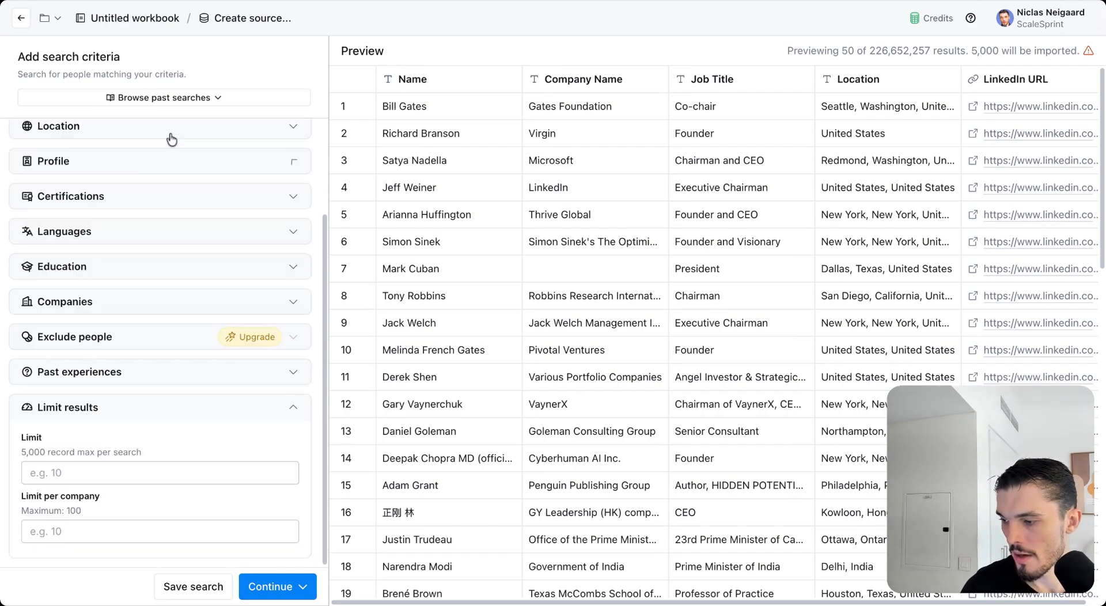
Step: Review the Certifications, Languages, Education and Companies criteria, then bring up the import options
left_click(134, 206)
left_click(121, 229)
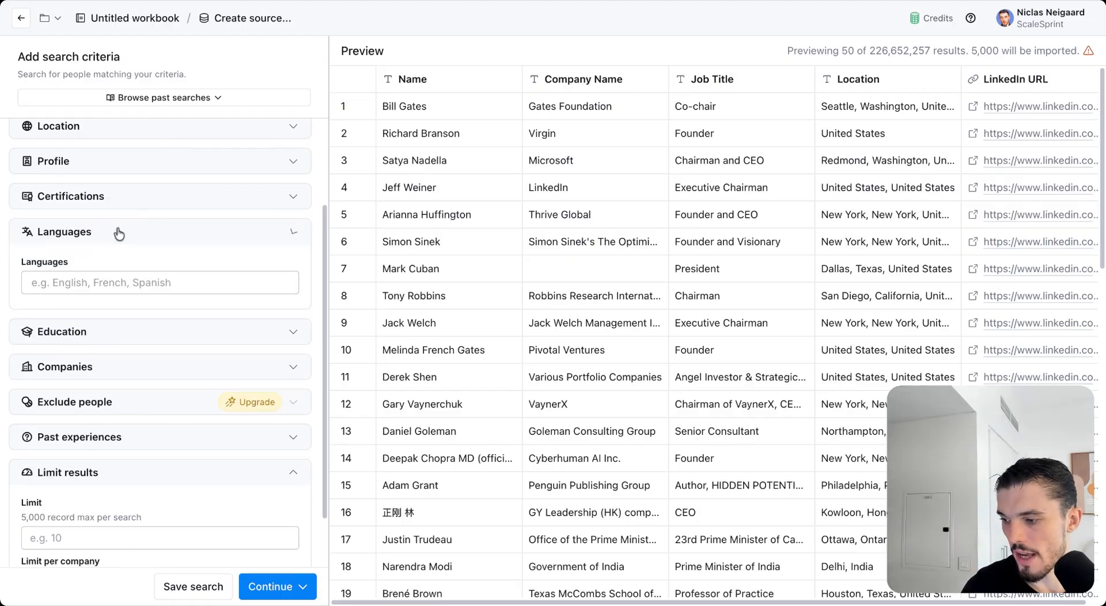
left_click(116, 236)
left_click(105, 267)
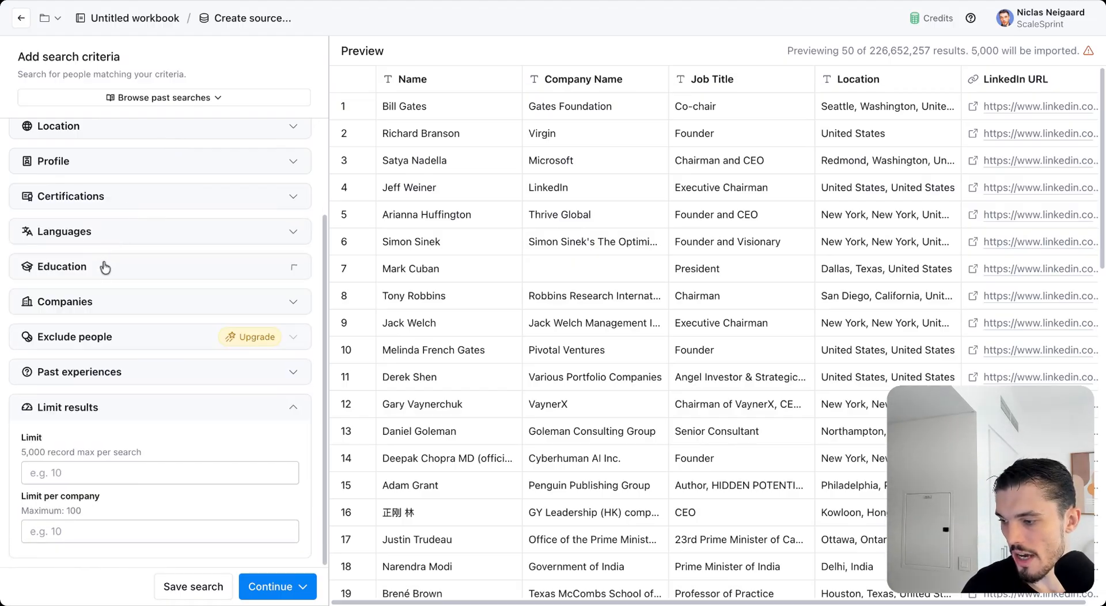
left_click(104, 312)
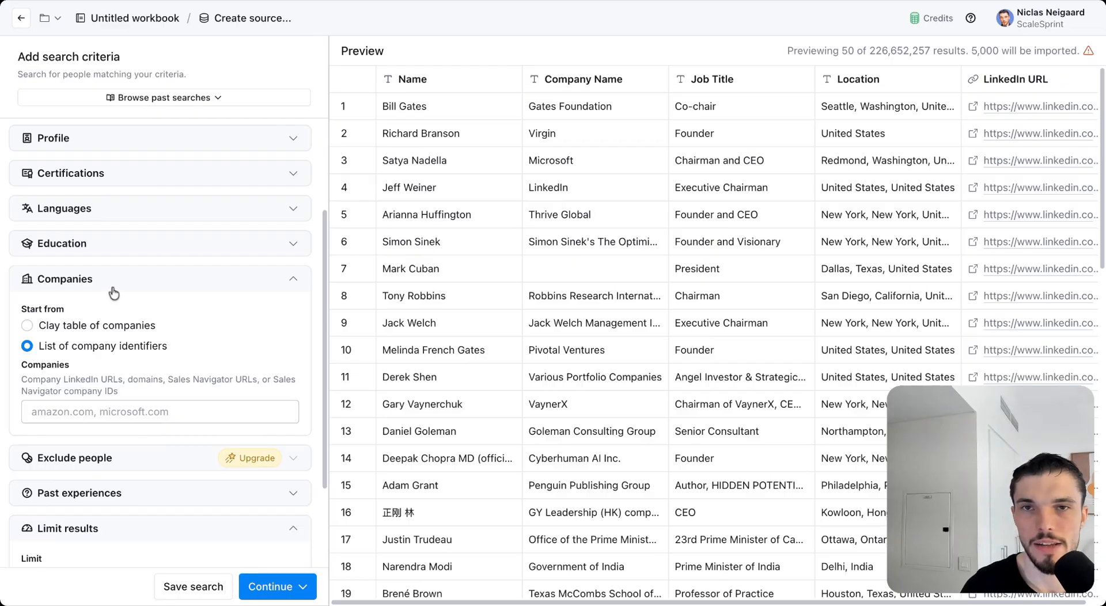
left_click(114, 291)
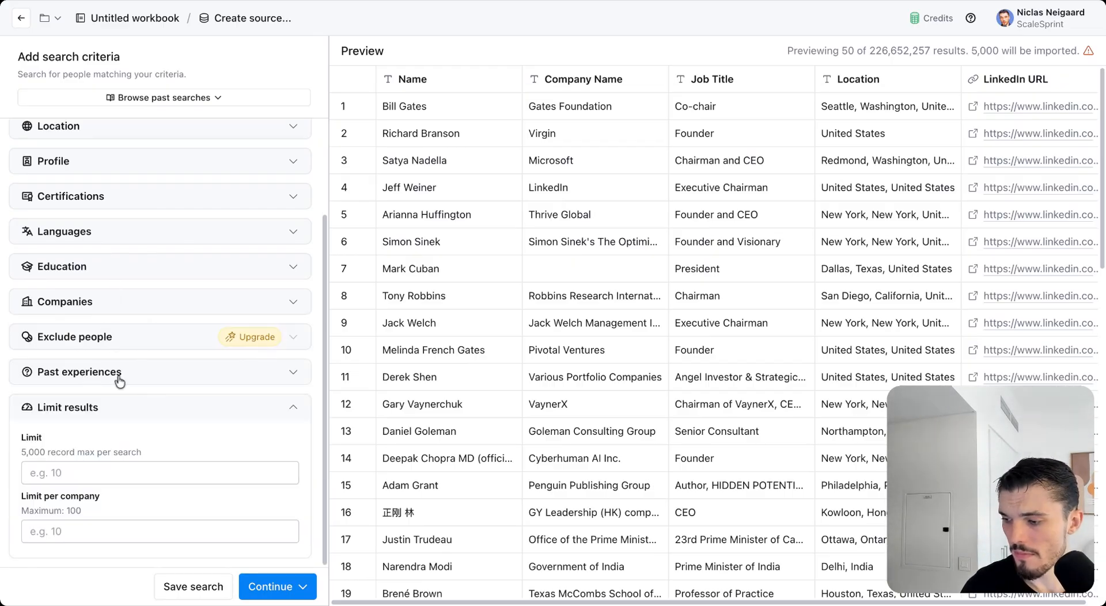
scroll(125, 274, "up", 2)
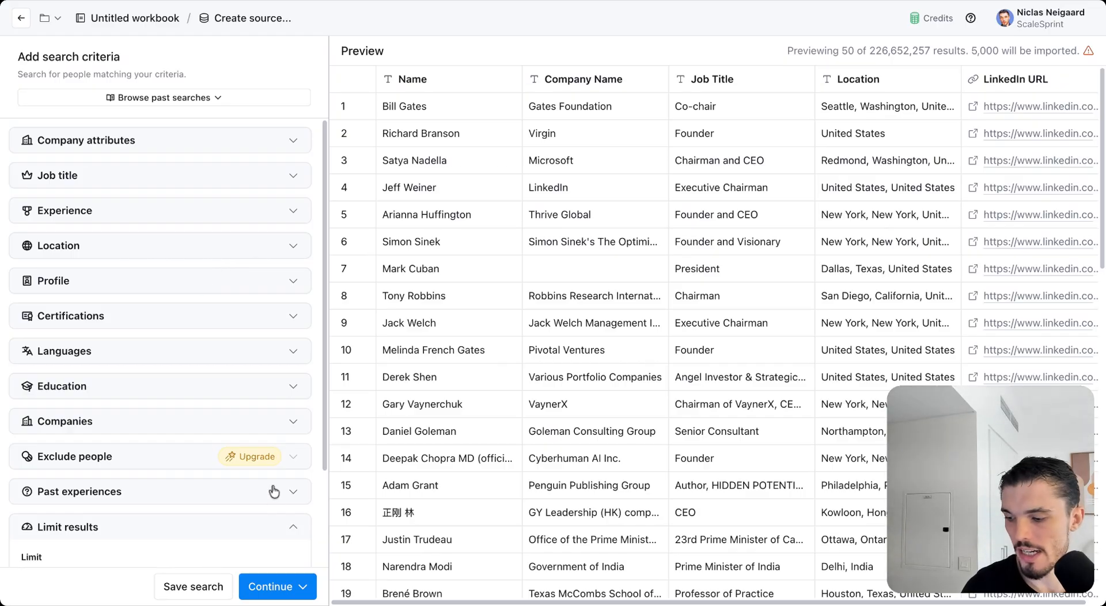
left_click(284, 586)
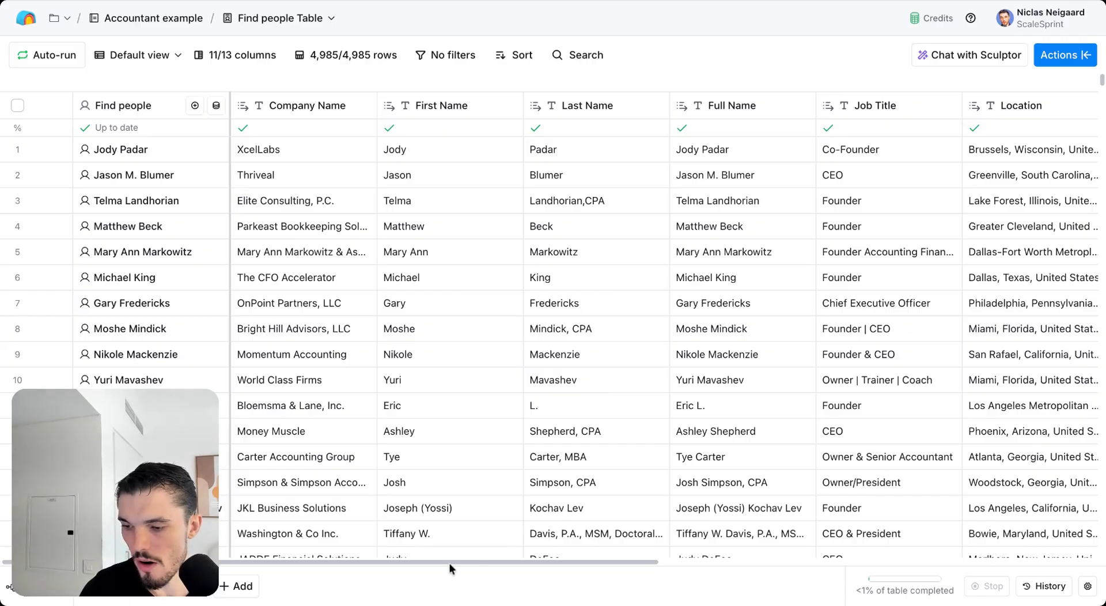
Step: Scroll the Find people Table right to the Accounting Firm columns
scroll(455, 562, "right", 5)
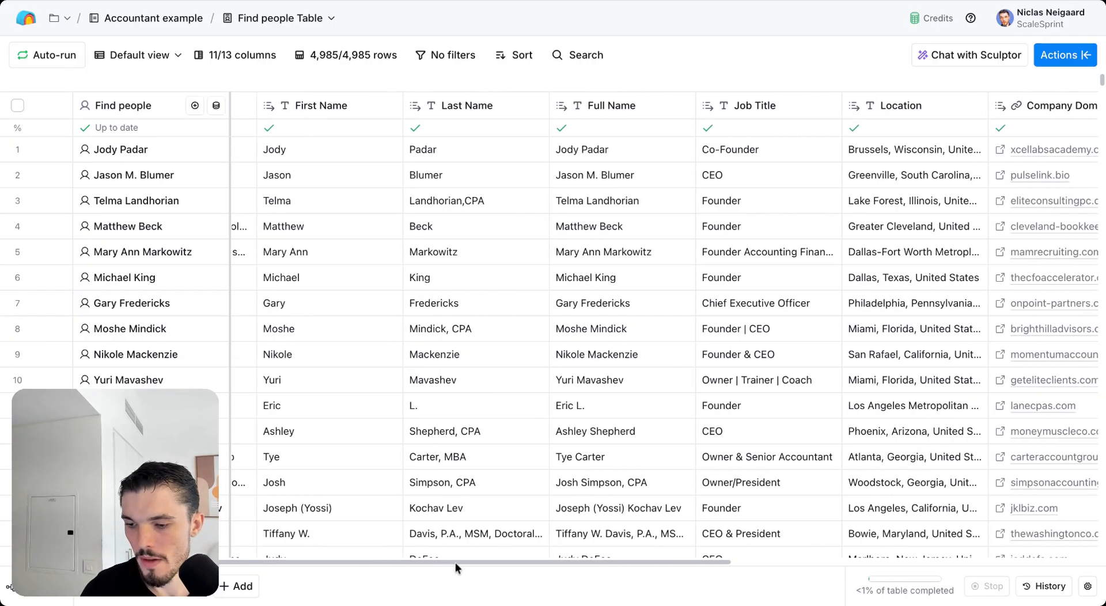
scroll(555, 561, "right", 5)
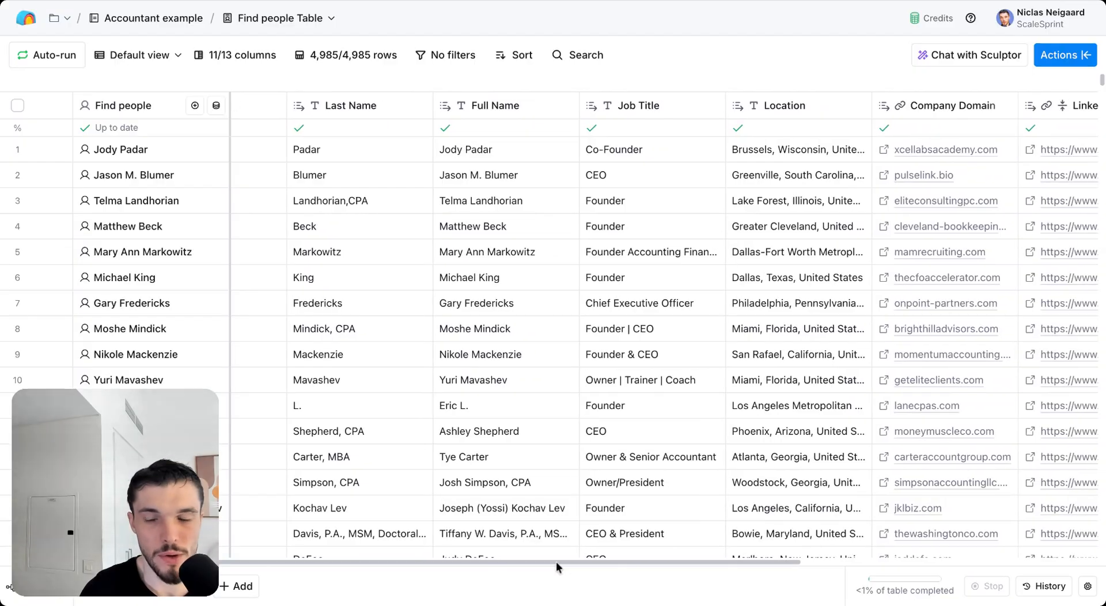
scroll(555, 560, "right", 5)
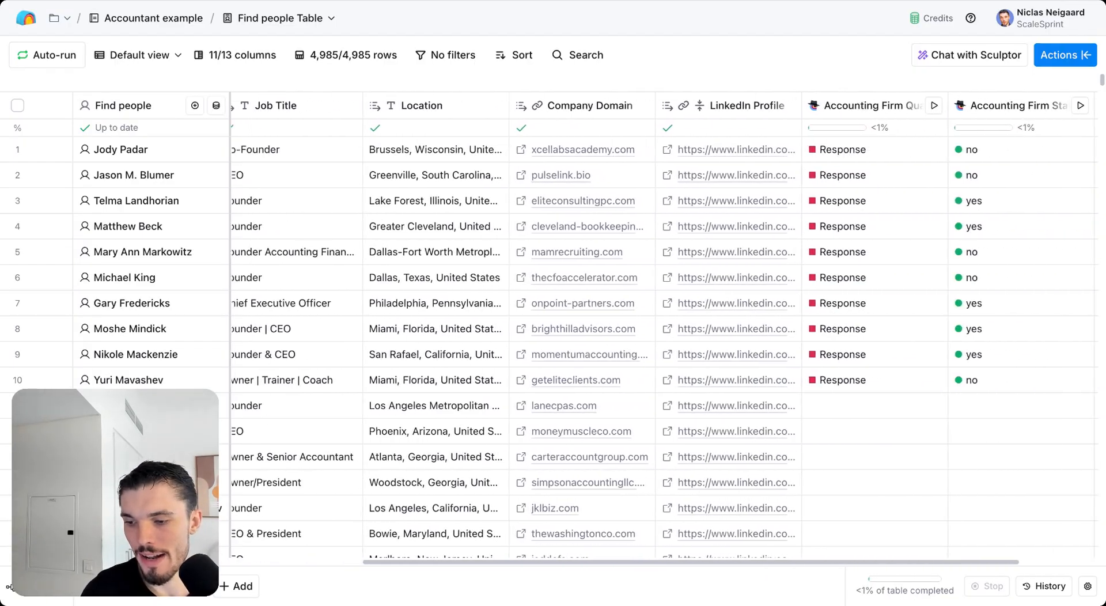
scroll(672, 327, "right", 3)
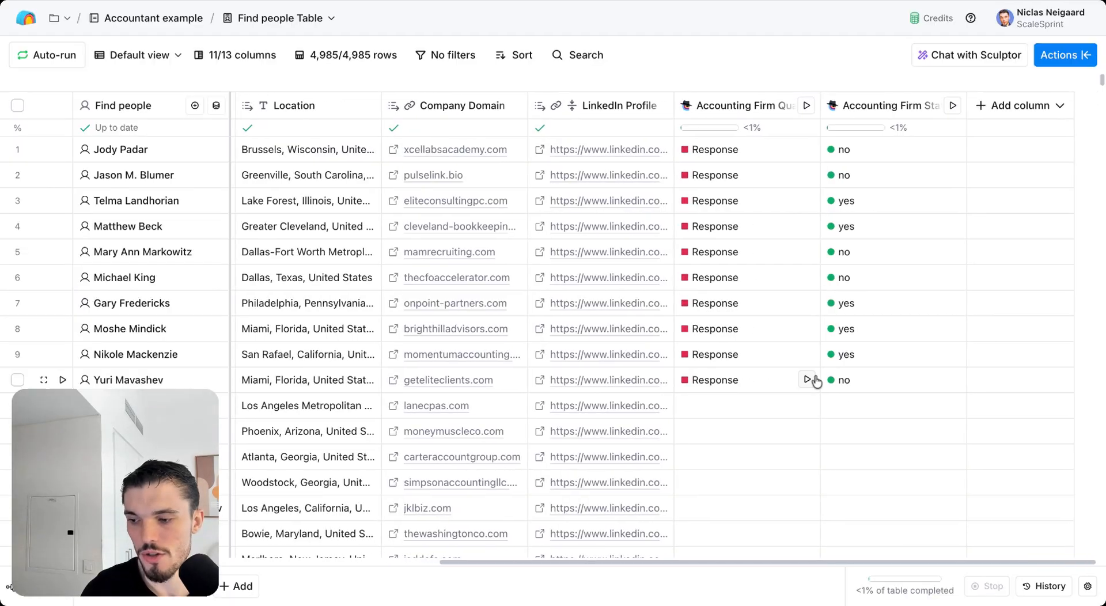
Step: Add a Claygent AI enrichment to the table from the Actions search
left_click(739, 109)
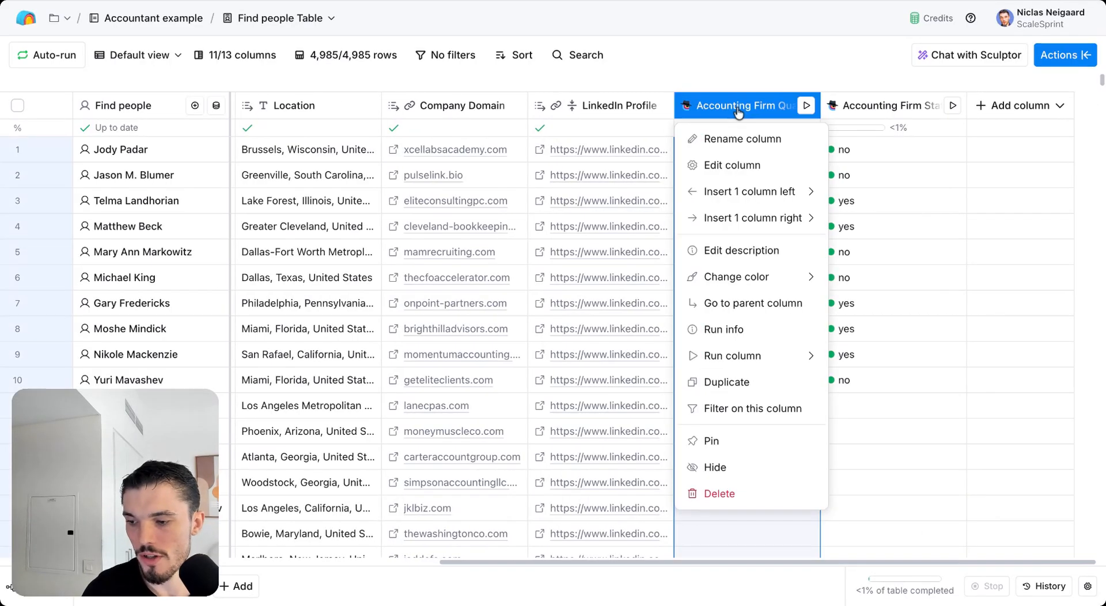
left_click(901, 117)
left_click(1062, 65)
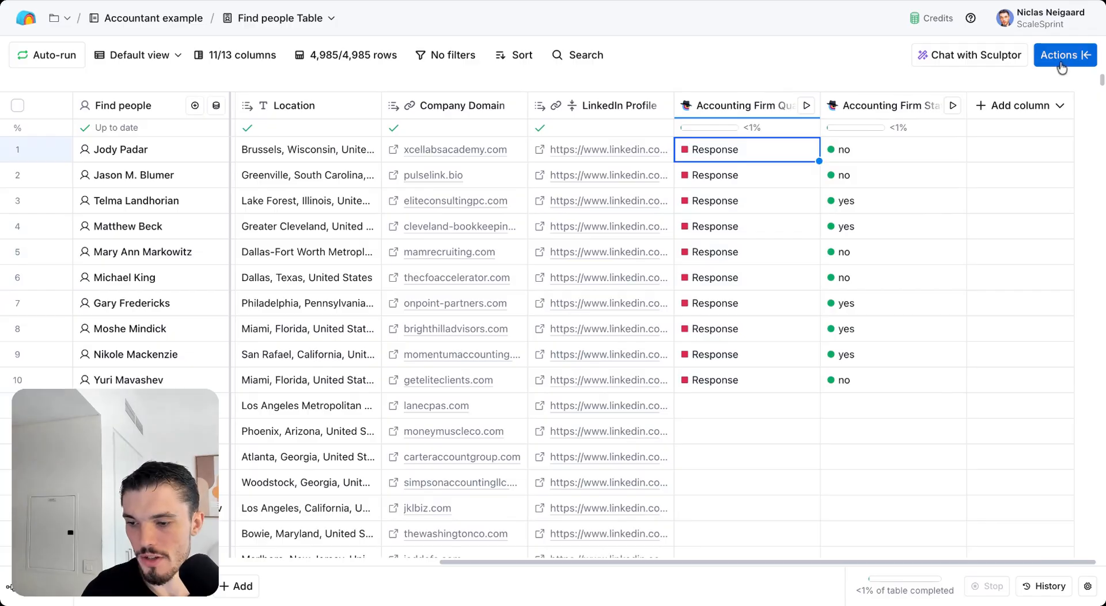
left_click(1081, 60)
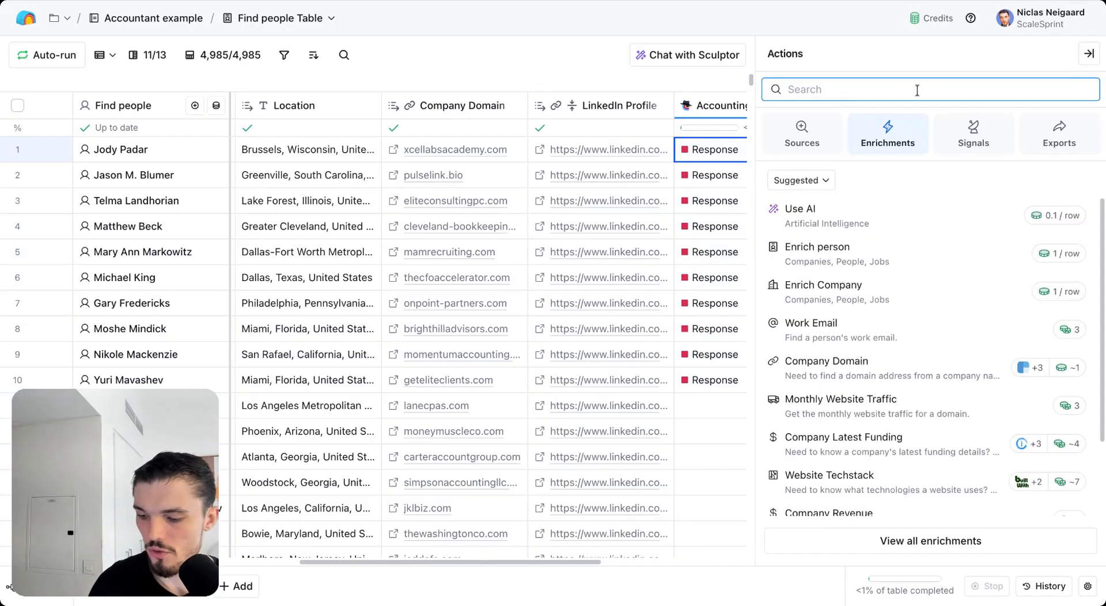
type("claygent")
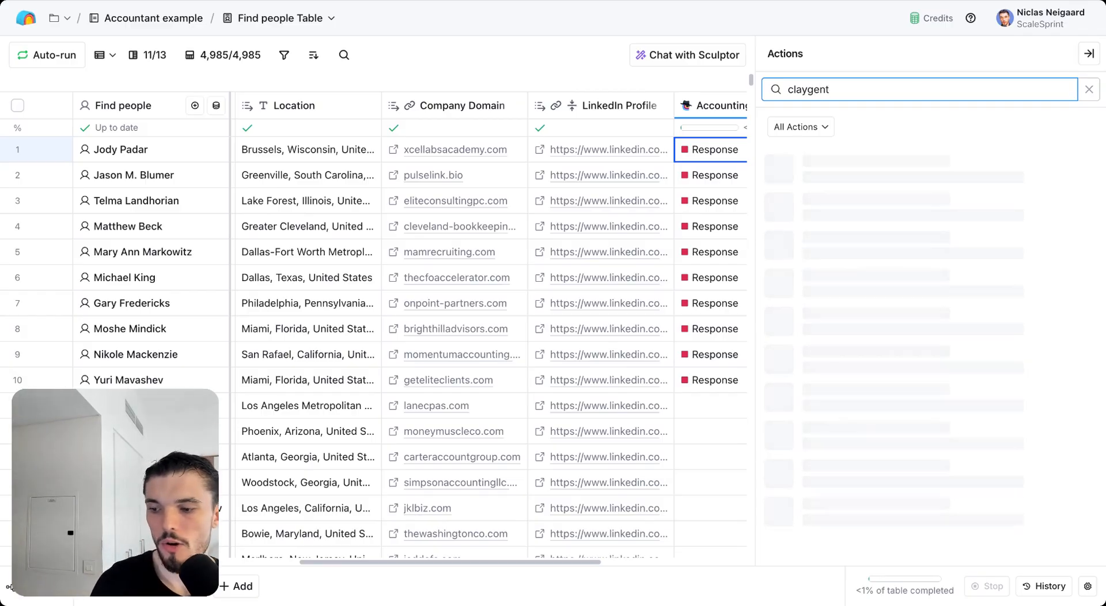
left_click(983, 164)
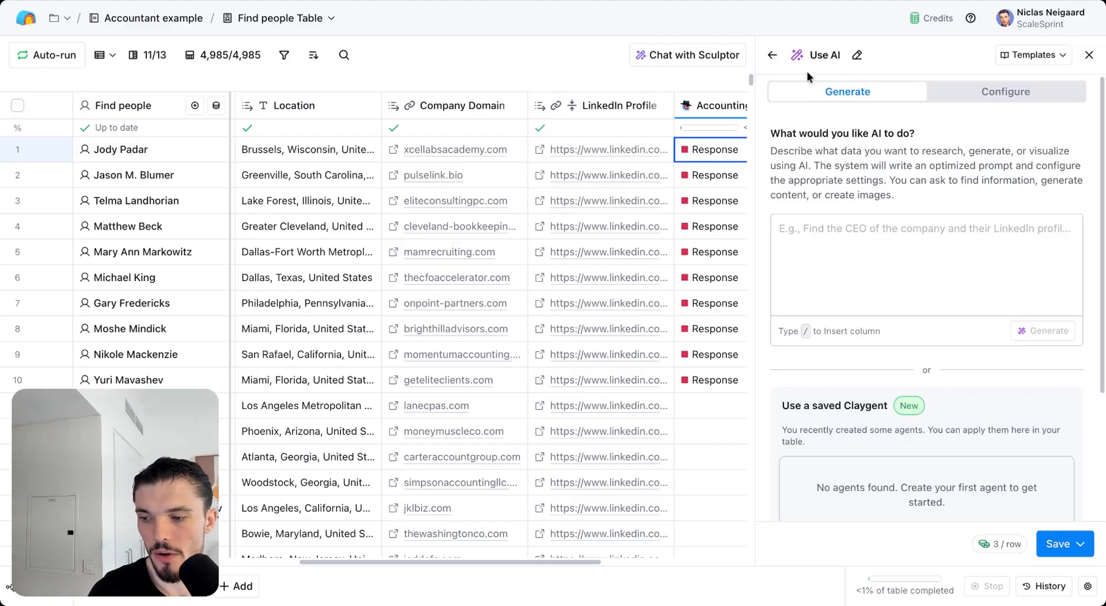
Step: Insert Company Name and first_name references into the Use AI prompt, then erase it all
left_click(859, 224)
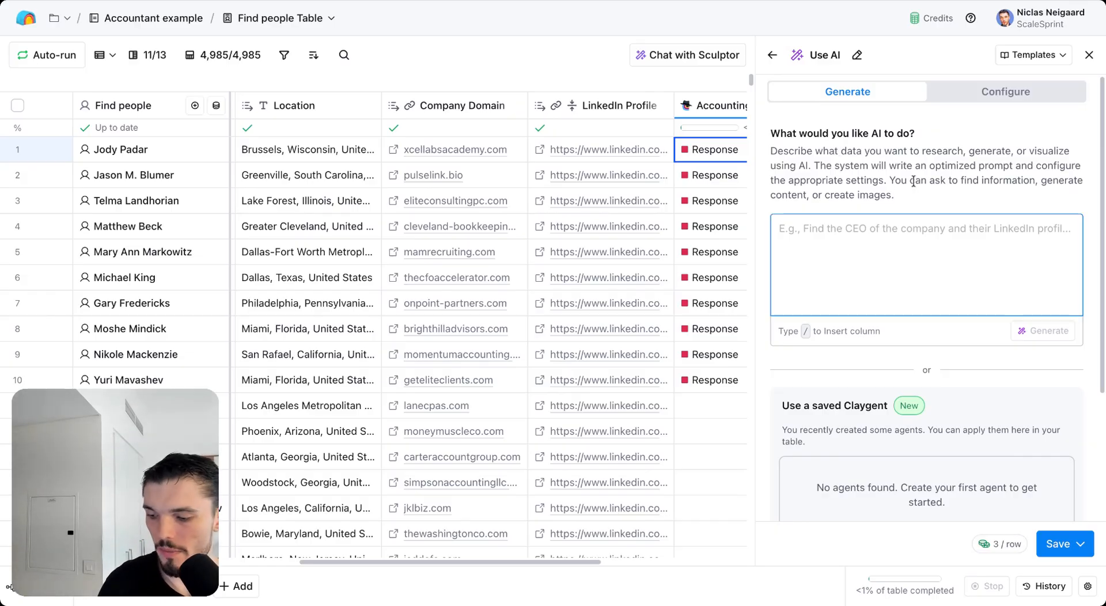
type("/")
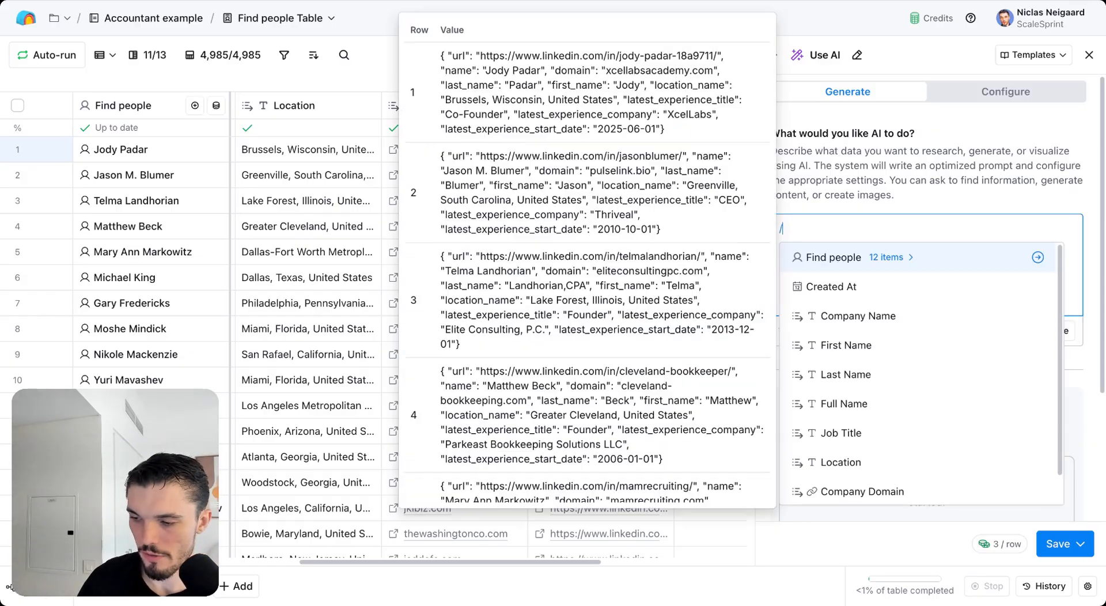
key("Down")
key("Down")
key("Return")
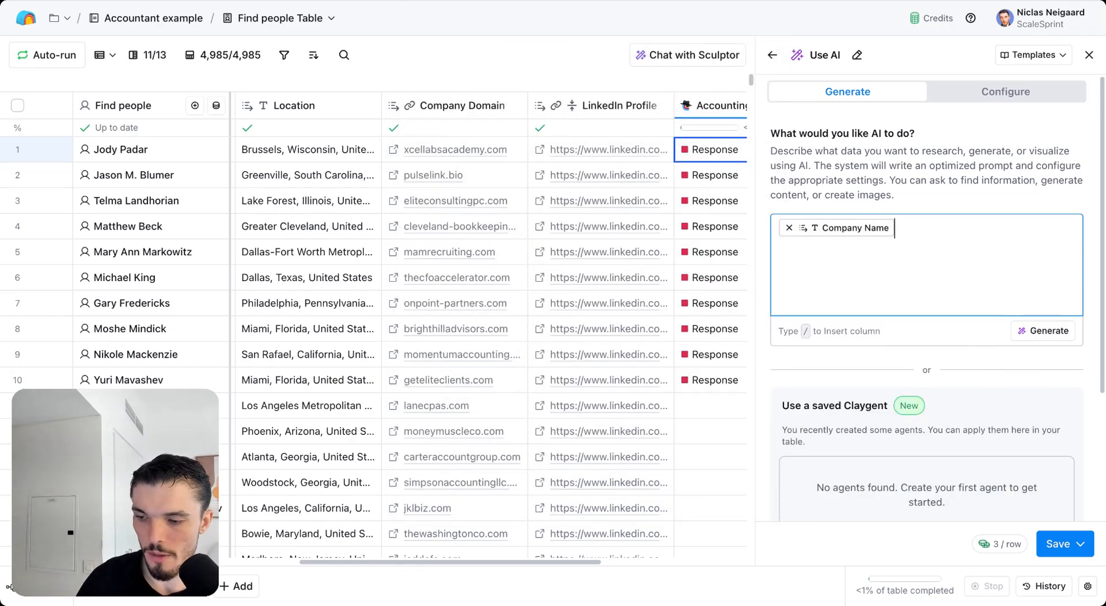
type("/fi")
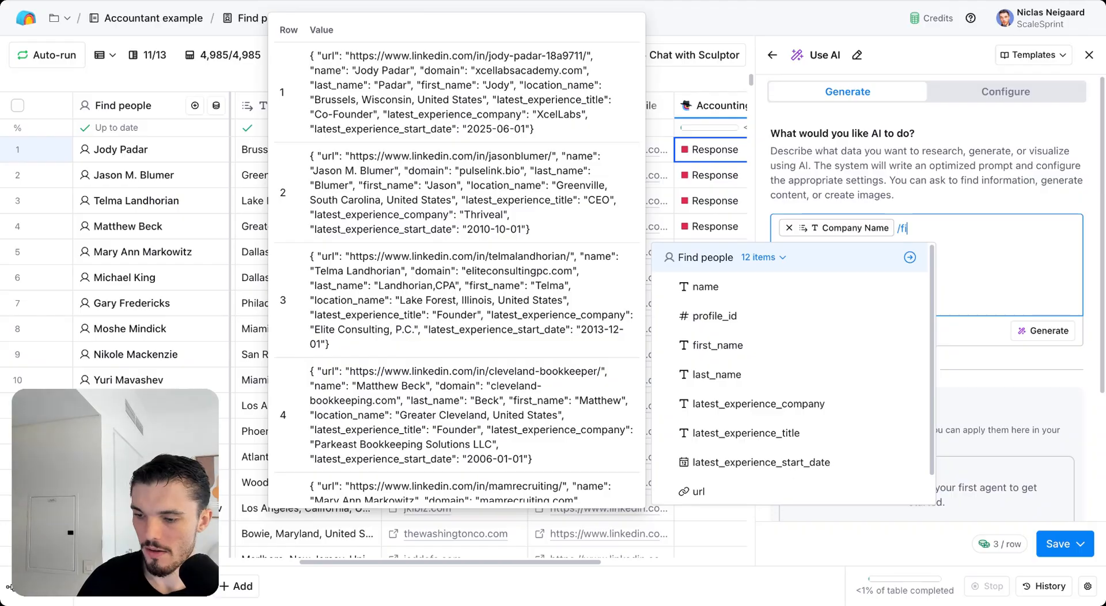
type("rst")
key("Return")
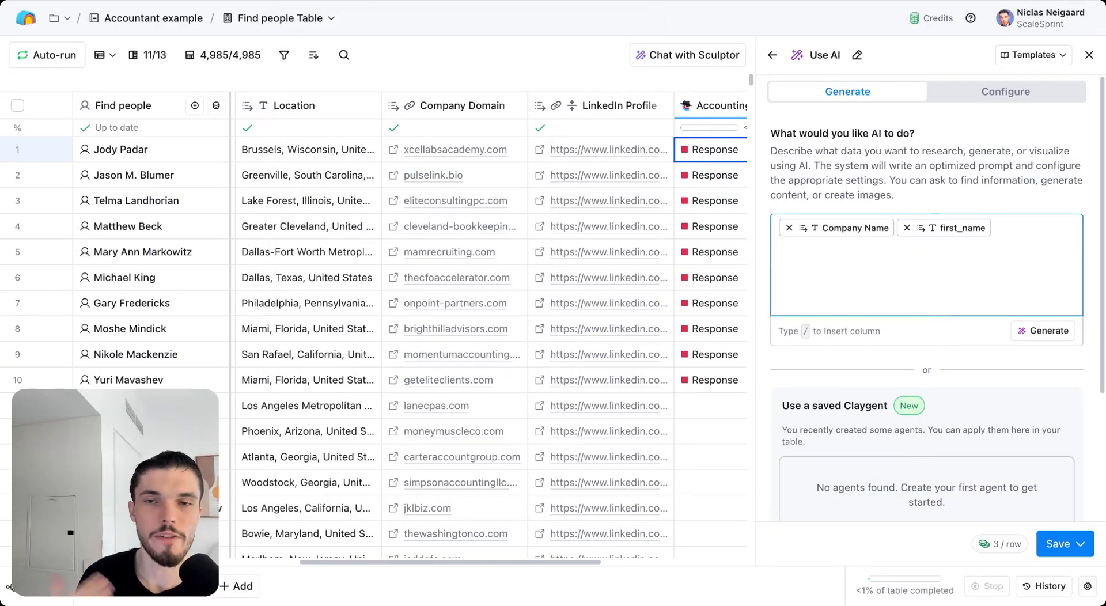
type("cznvnidsnfd")
key("BackSpace")
key("BackSpace")
key("BackSpace")
key("BackSpace")
key("BackSpace")
key("BackSpace")
key("BackSpace")
key("BackSpace")
key("BackSpace")
key("BackSpace")
key("BackSpace")
key("BackSpace")
key("BackSpace")
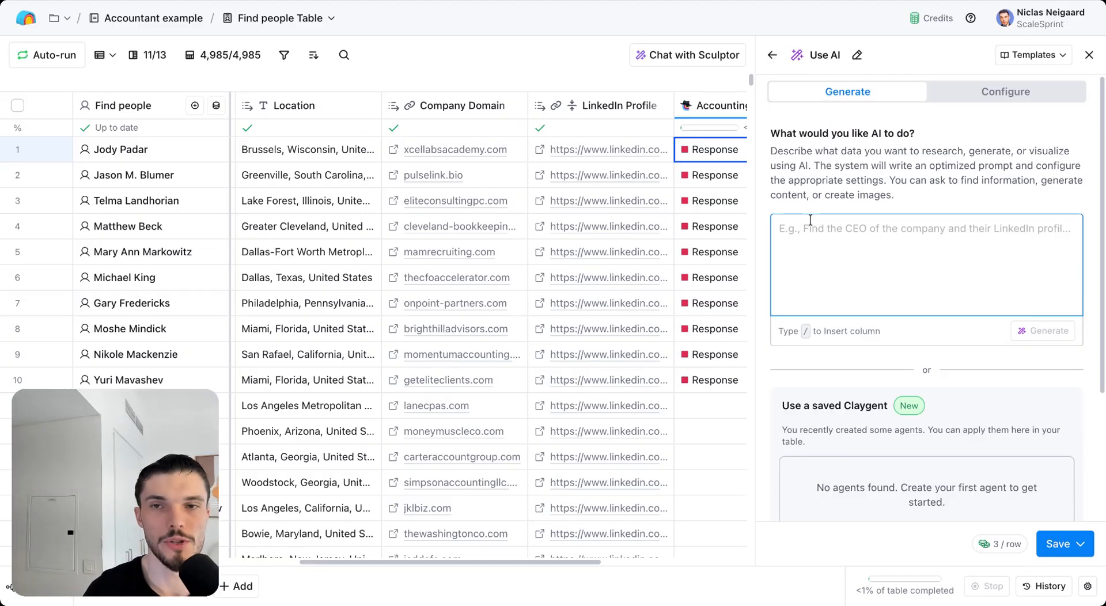
Step: In the Configure view, browse the model list and keep Clay Argon for web research
left_click(1007, 103)
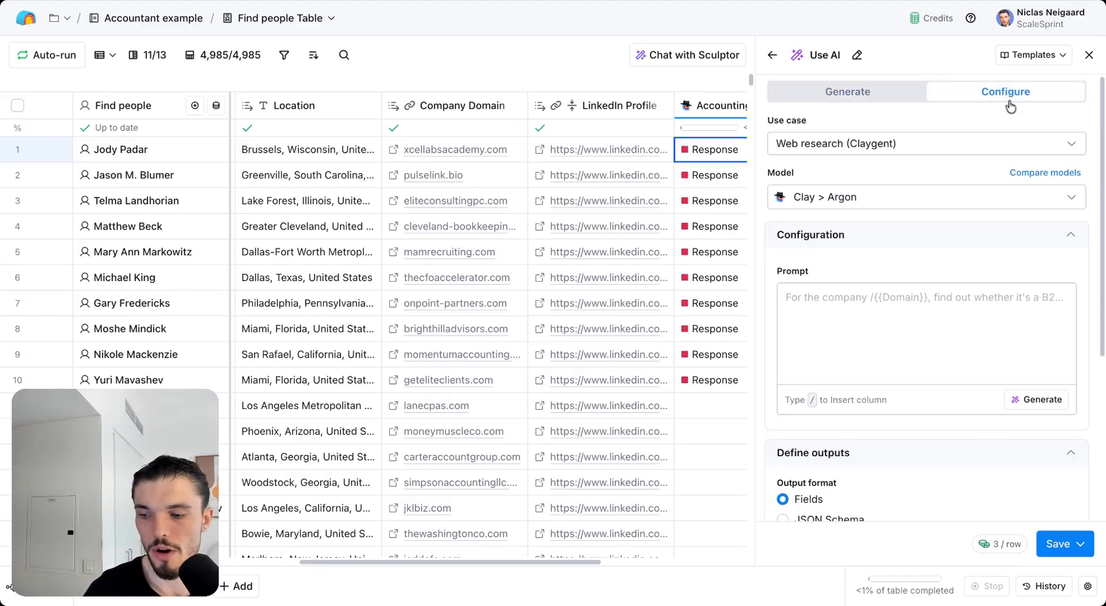
left_click(906, 305)
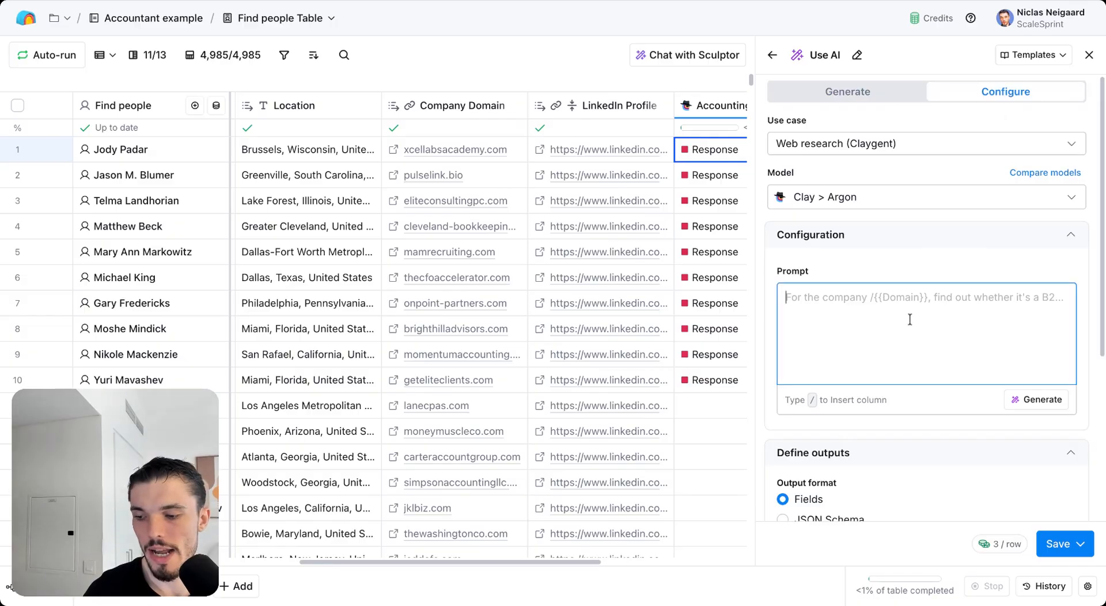
scroll(918, 321, "down", 1)
scroll(829, 284, "down", 4)
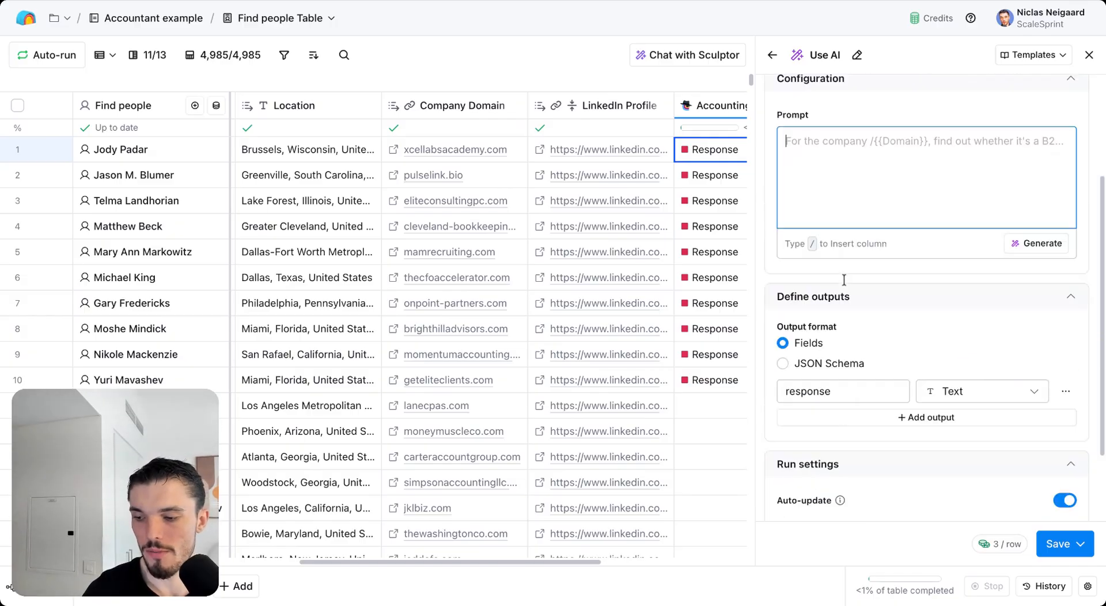
scroll(838, 285, "up", 5)
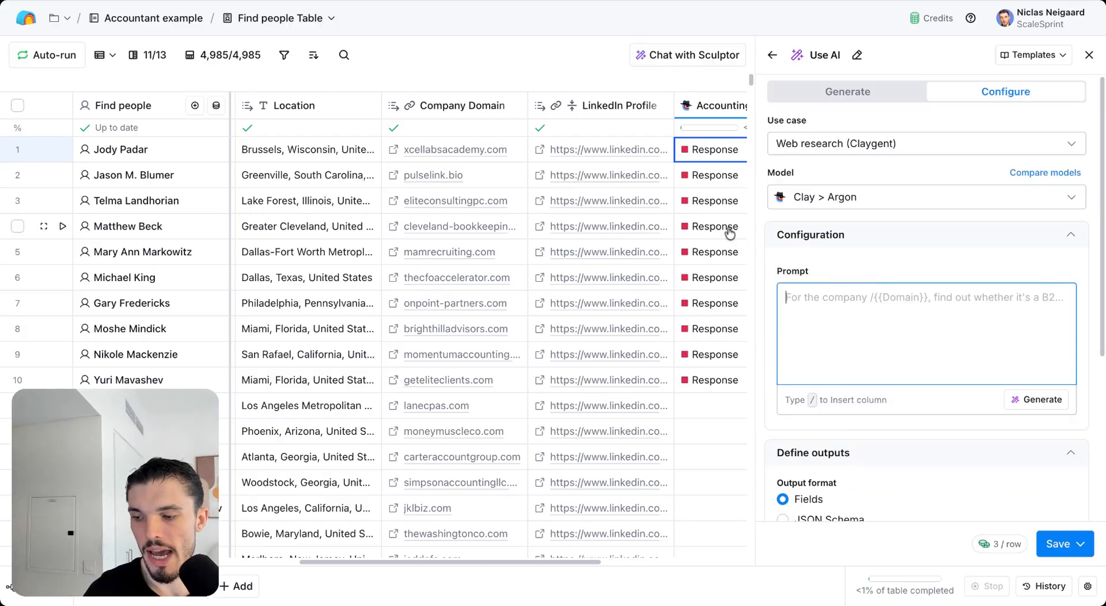
left_click(818, 198)
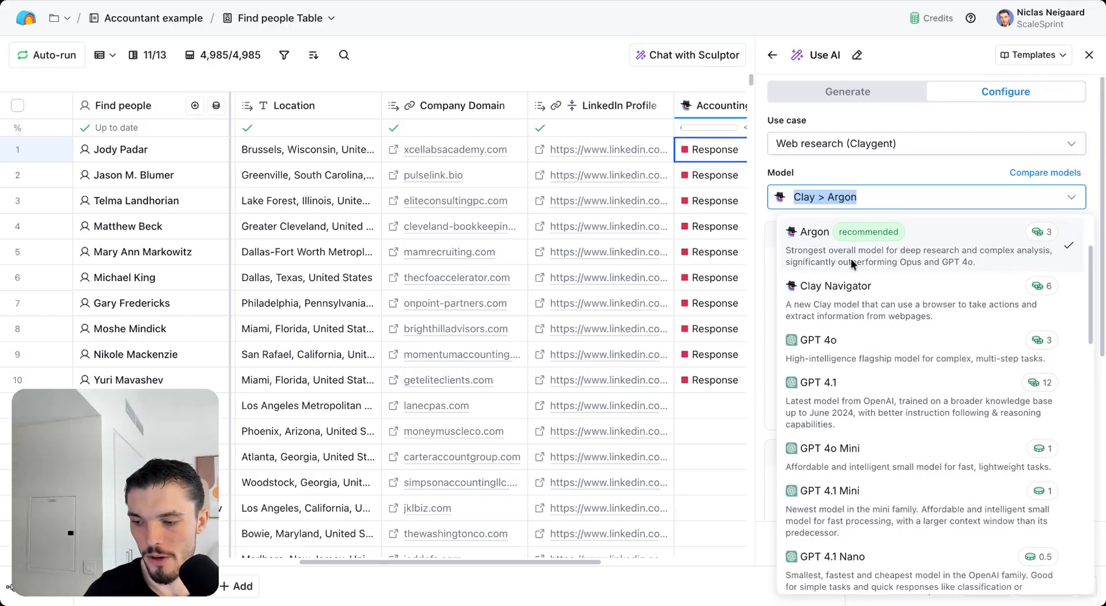
scroll(870, 267, "down", 2)
scroll(951, 295, "down", 2)
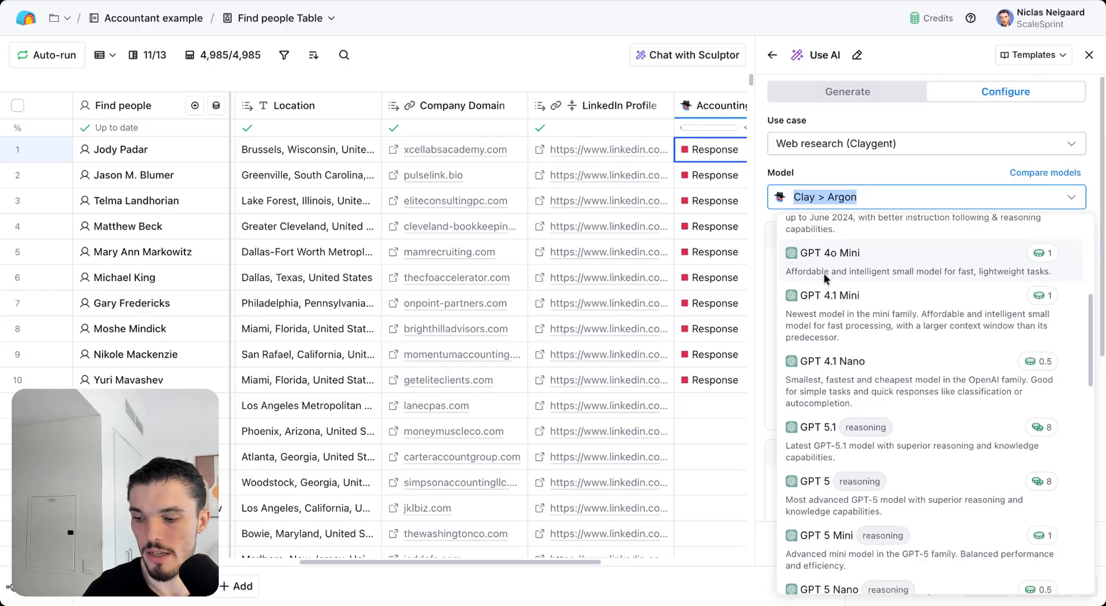
scroll(841, 272, "up", 4)
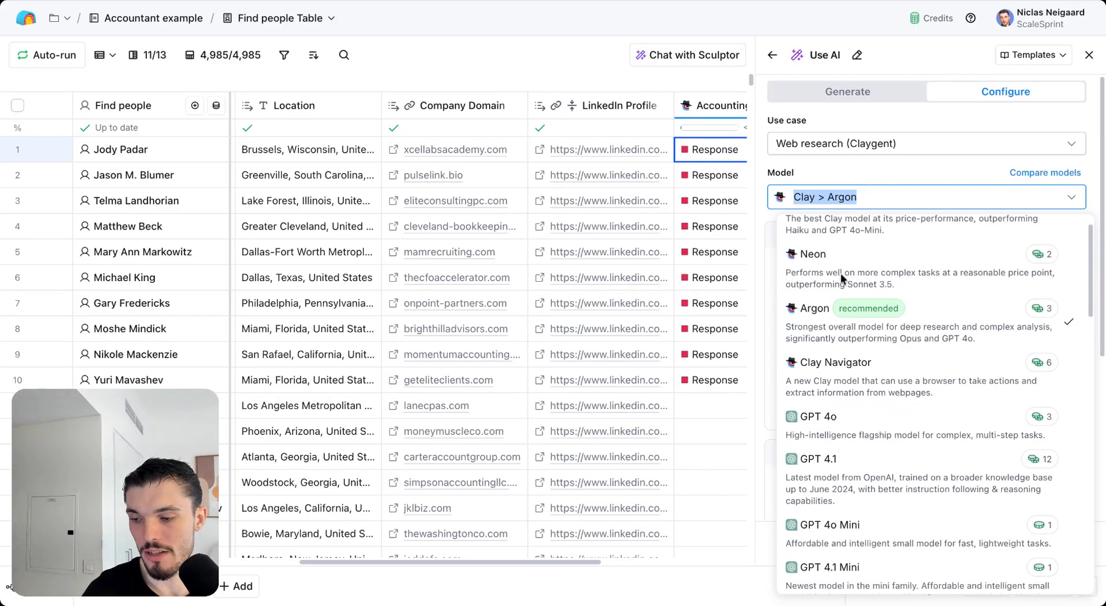
left_click(933, 174)
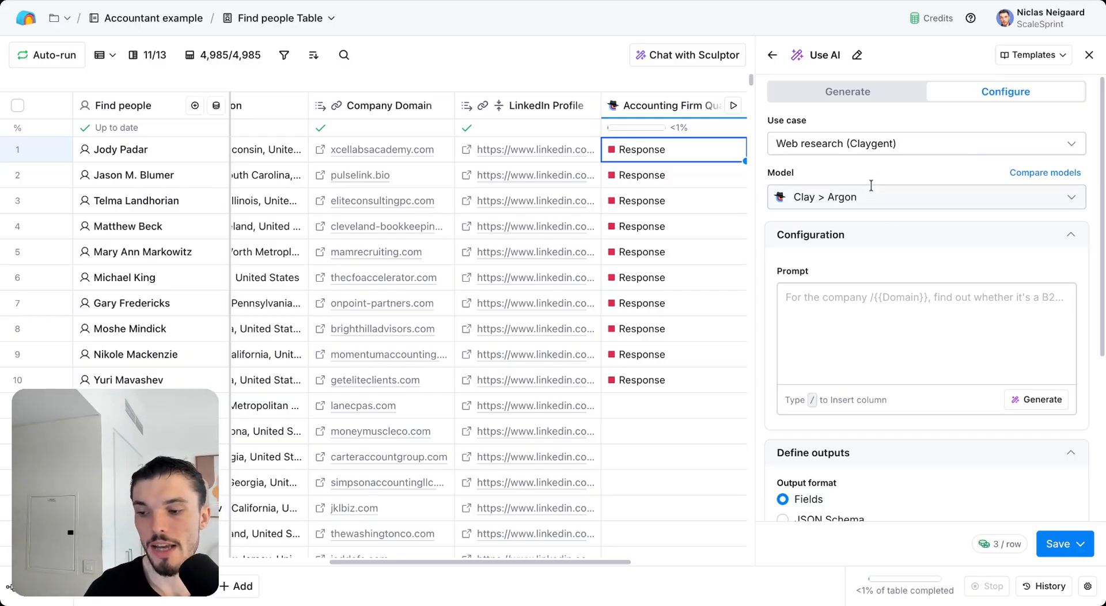
scroll(905, 275, "down", 5)
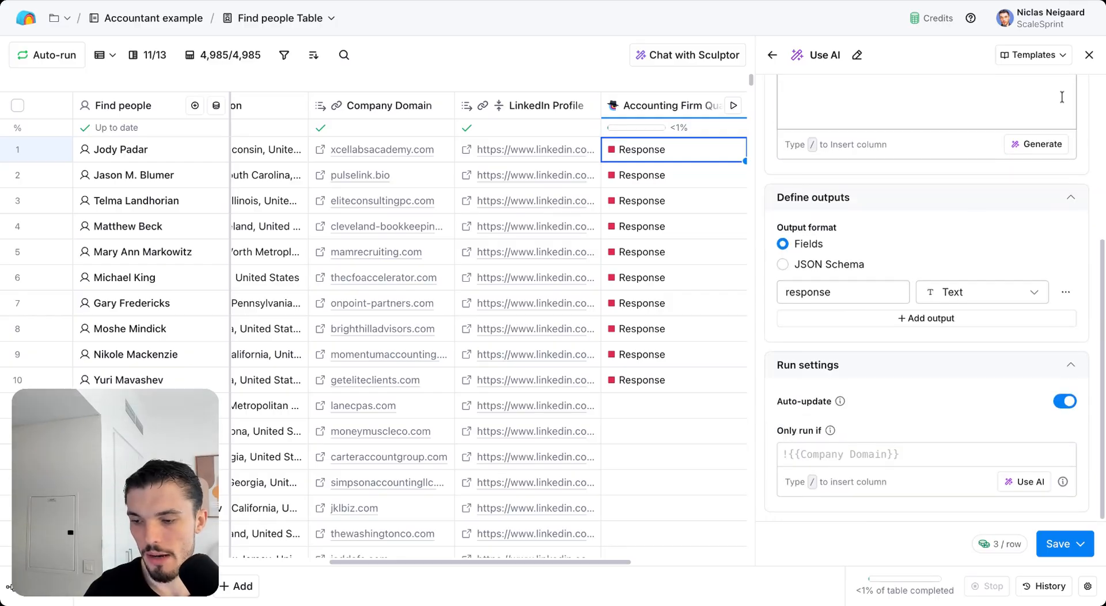
Step: Review the Accounting Firm Qualification column's GPT 4o Mini prompt and JSON Schema output, then close it
left_click(695, 110)
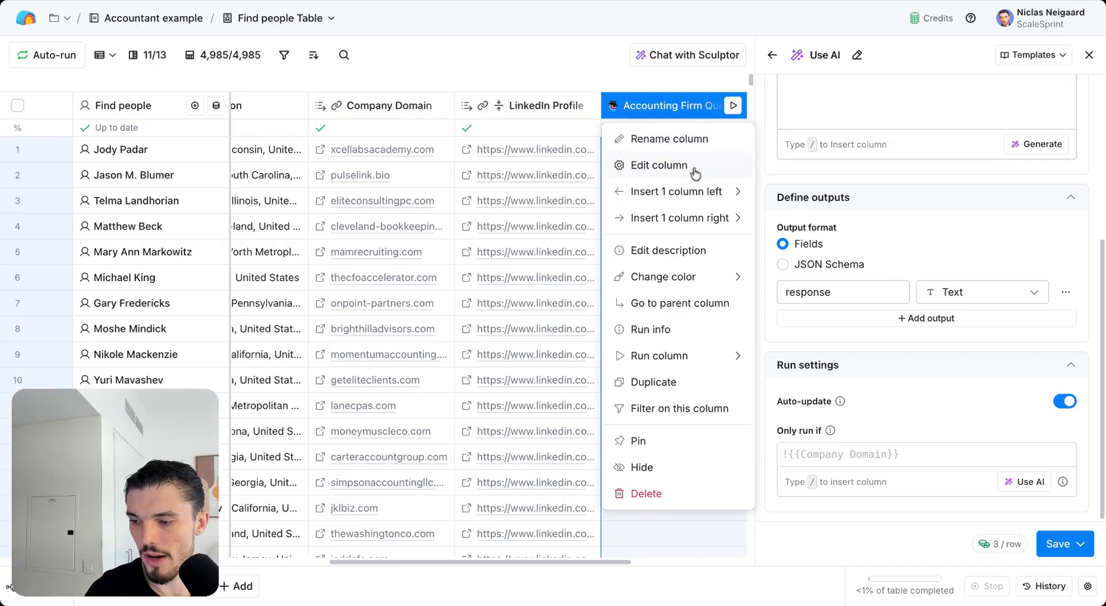
left_click(696, 171)
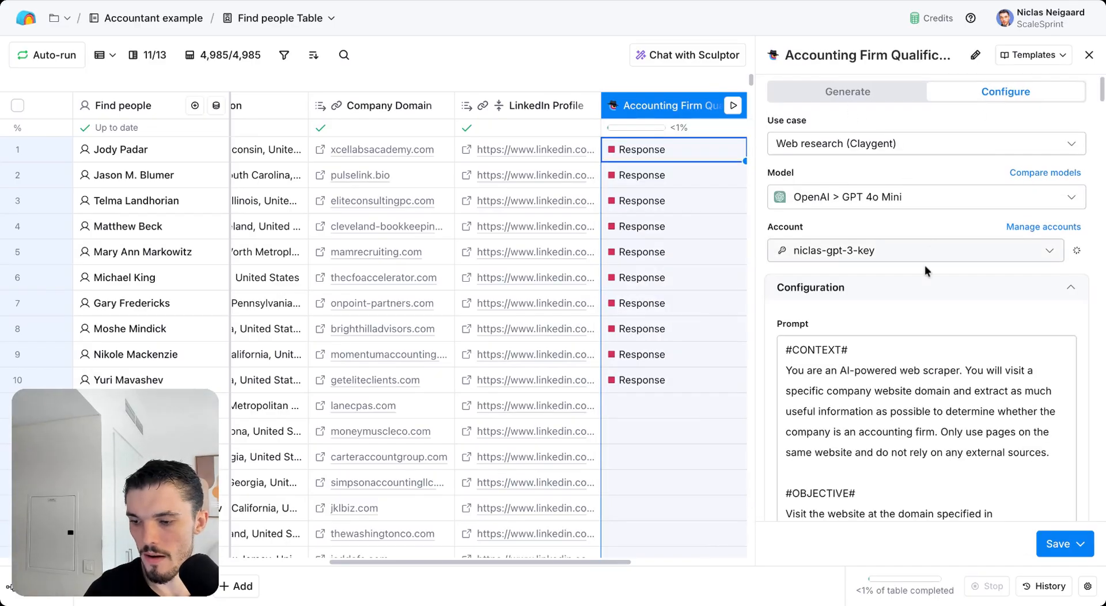
scroll(924, 267, "down", 15)
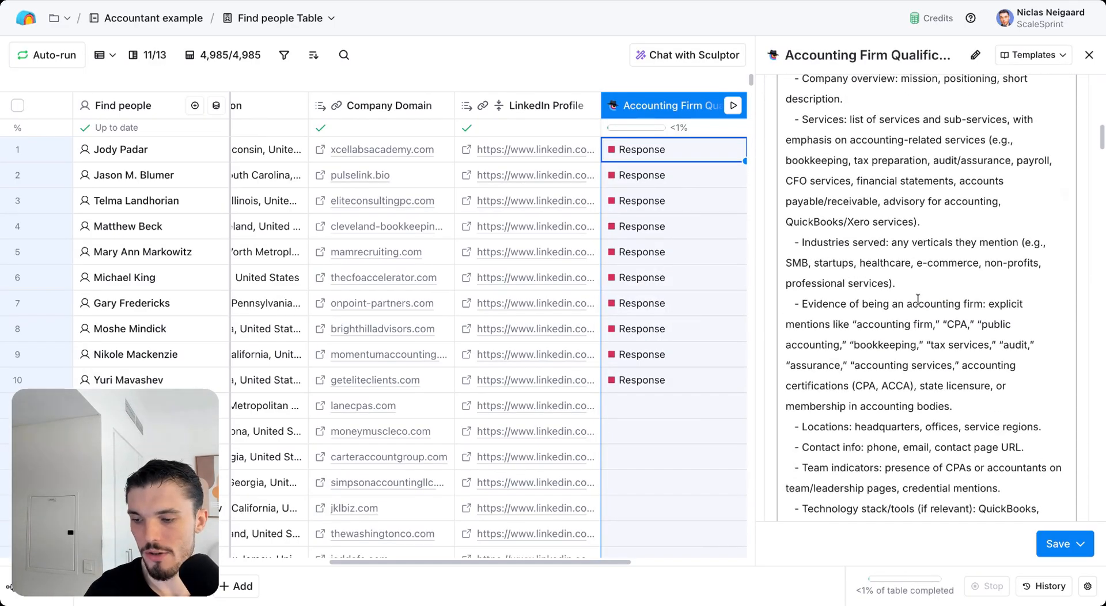
scroll(918, 301, "down", 15)
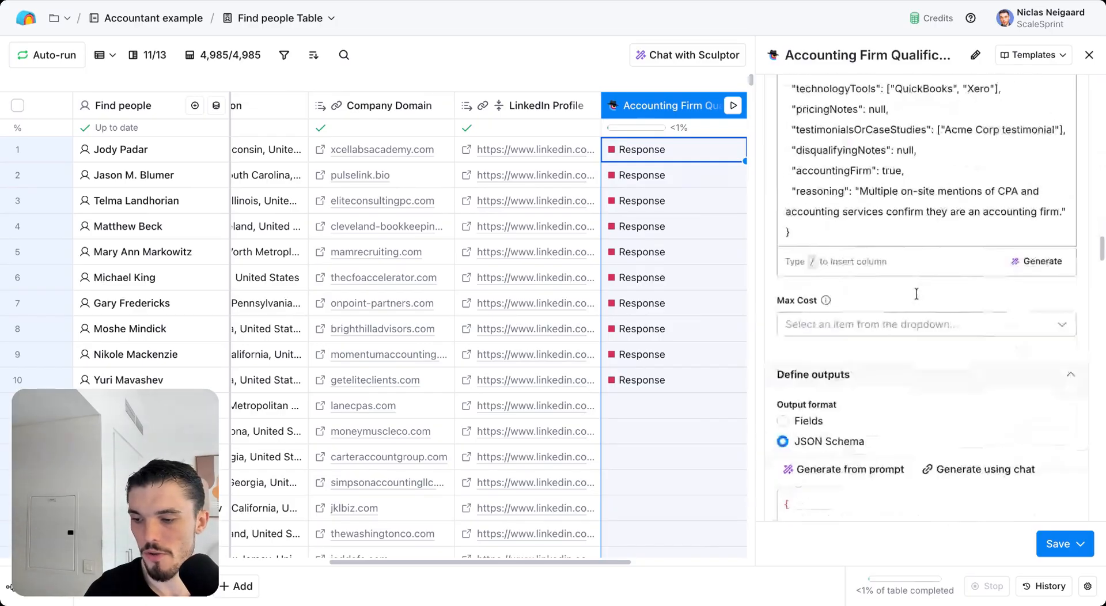
scroll(916, 294, "down", 5)
scroll(916, 293, "up", 20)
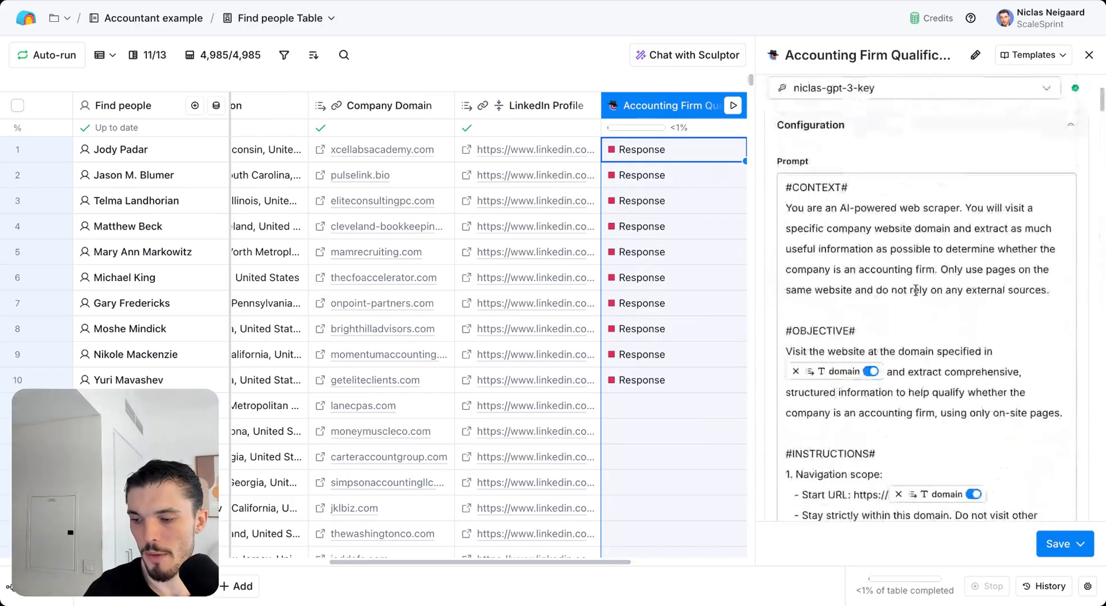
scroll(916, 291, "up", 3)
scroll(914, 288, "down", 9)
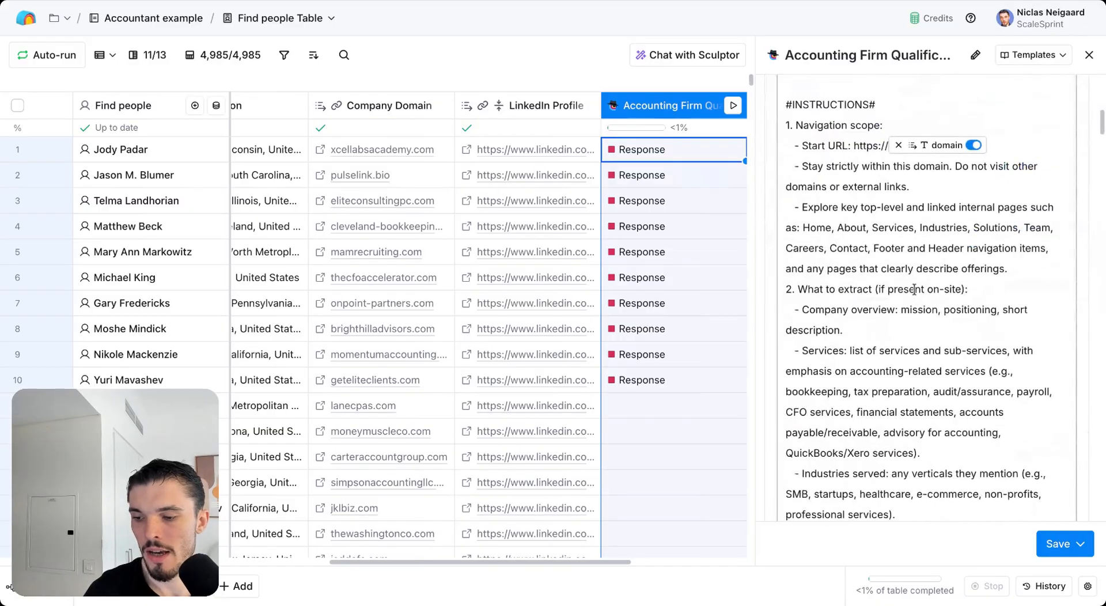
scroll(941, 243, "down", 20)
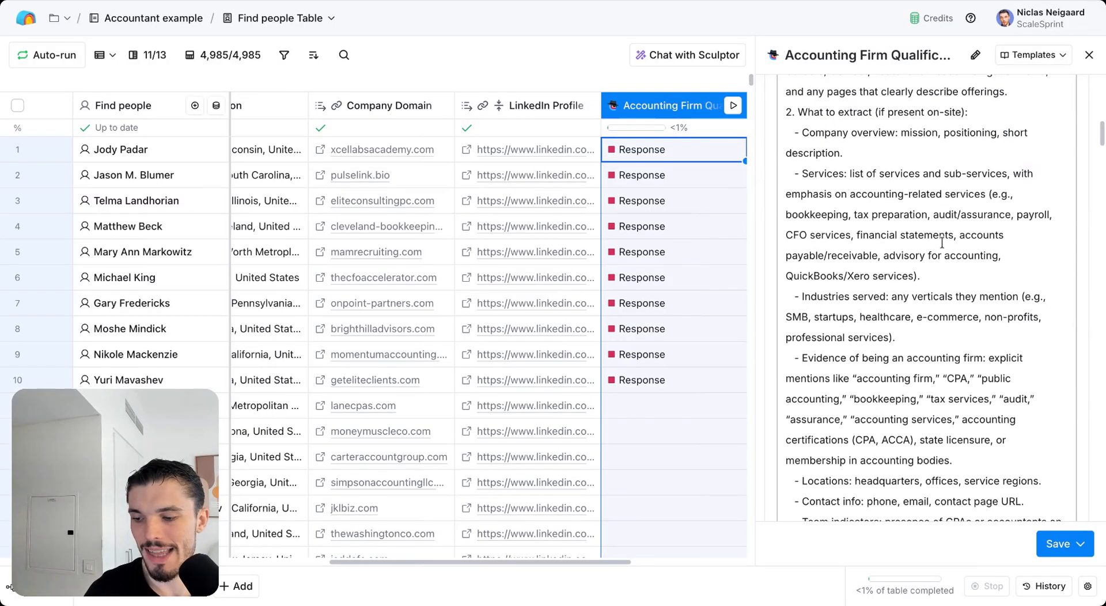
scroll(940, 243, "up", 20)
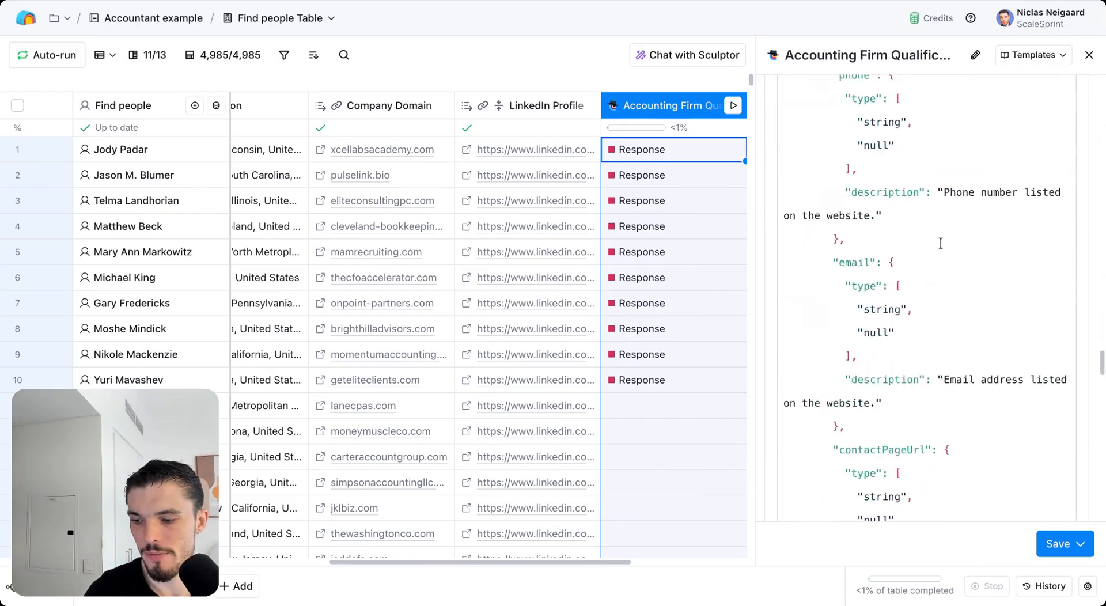
left_click(1089, 55)
left_click(718, 160)
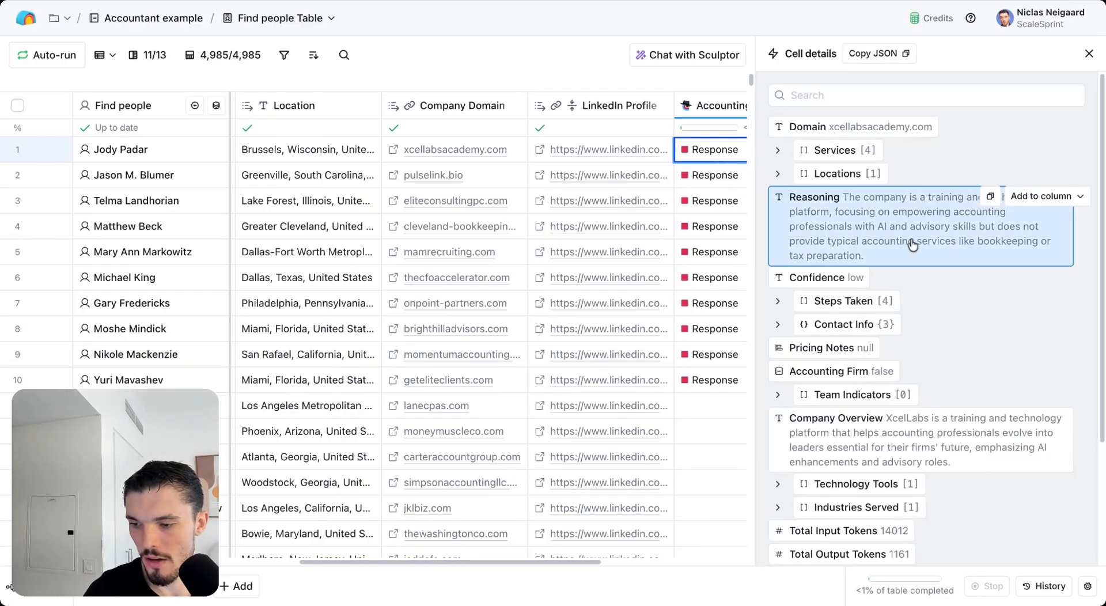
scroll(913, 245, "down", 2)
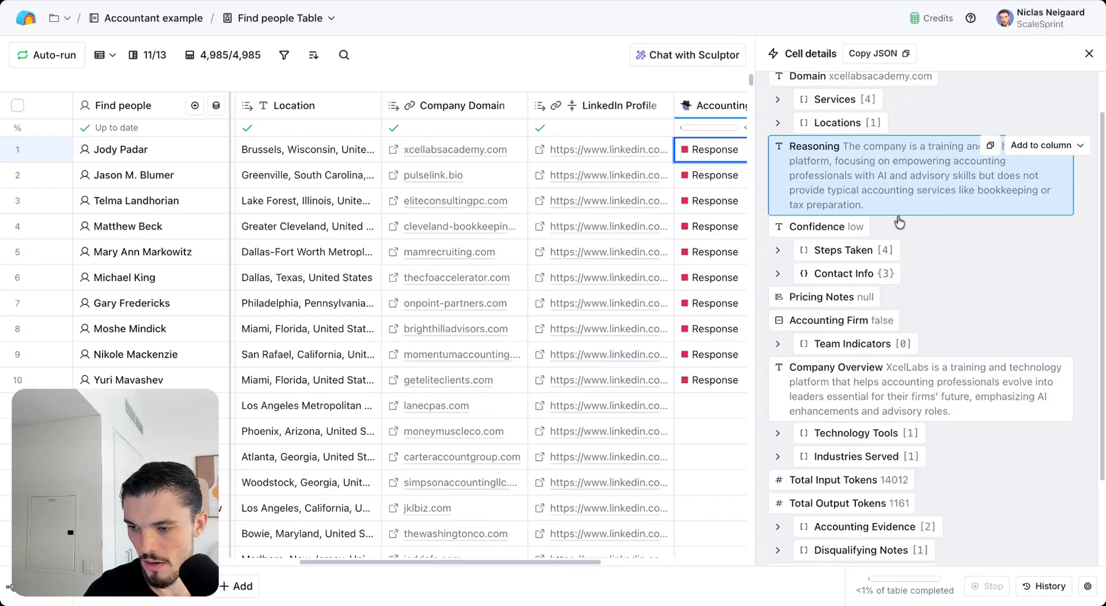
scroll(899, 222, "up", 2)
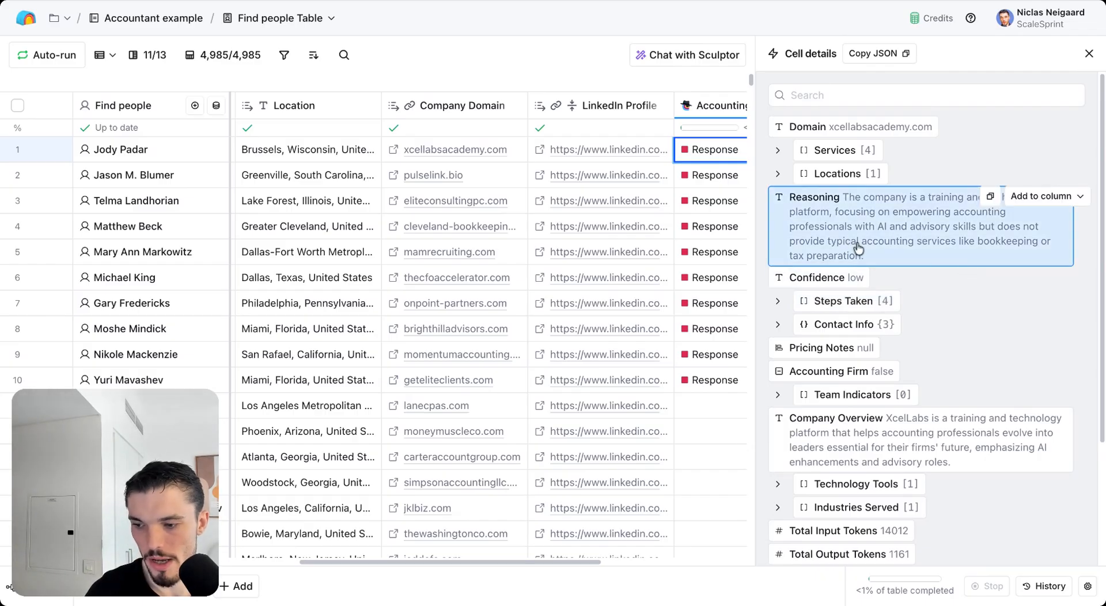
scroll(887, 251, "down", 6)
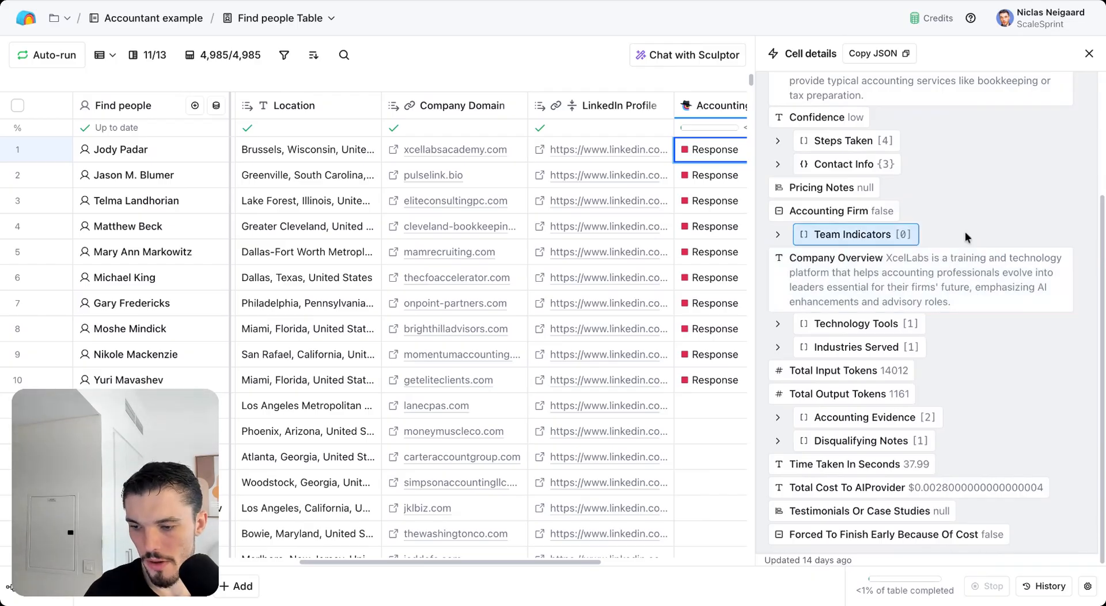
left_click(1088, 53)
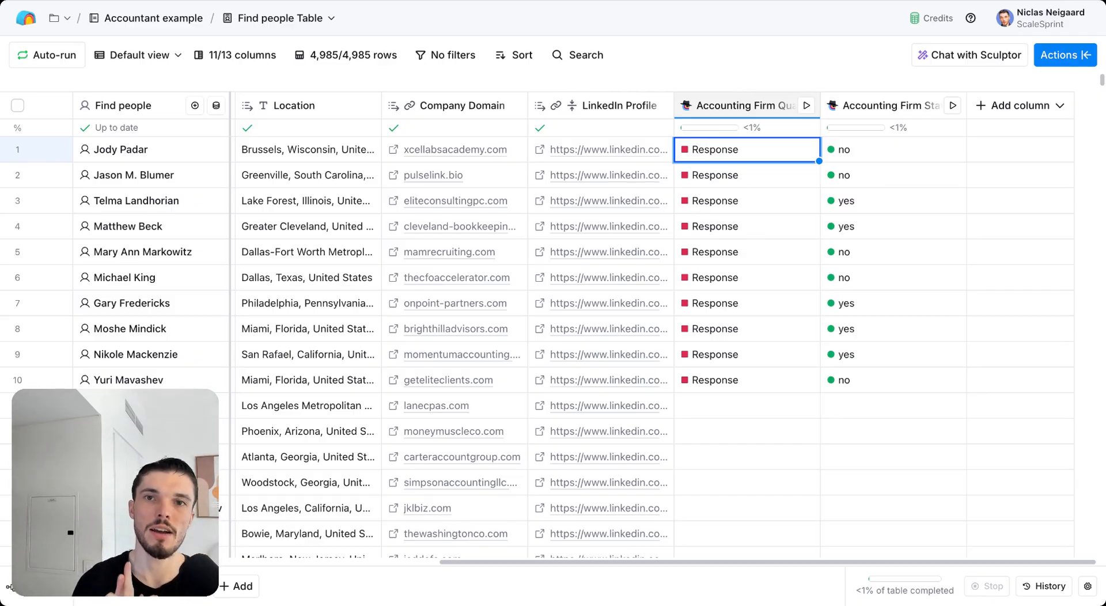
Step: Open the Accounting Firm Status column settings and look through its prompt
left_click(856, 109)
left_click(881, 168)
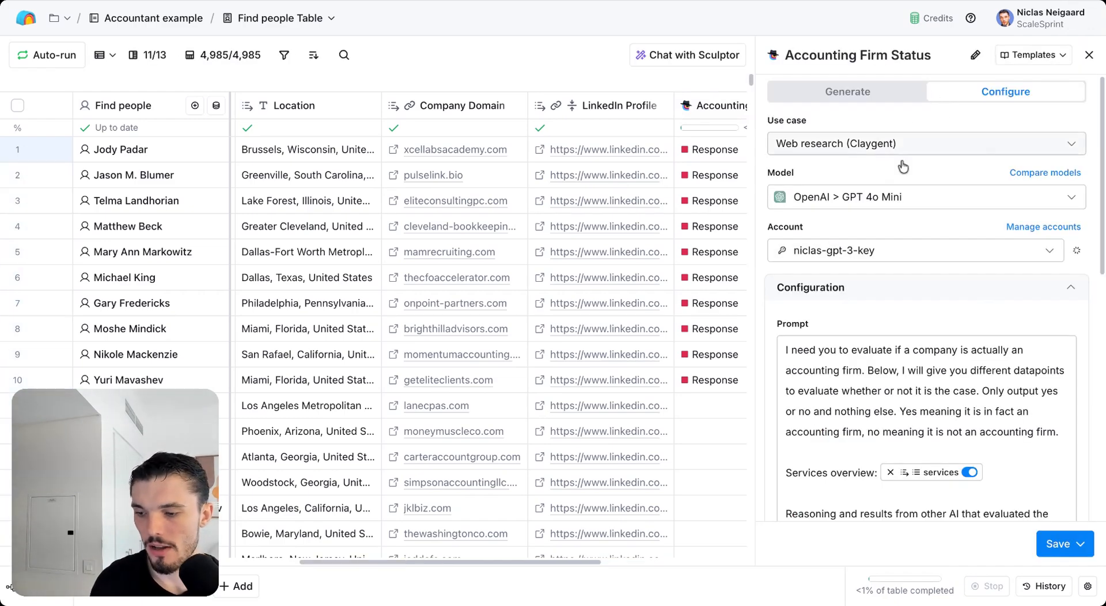
scroll(879, 241, "down", 3)
scroll(873, 252, "down", 1)
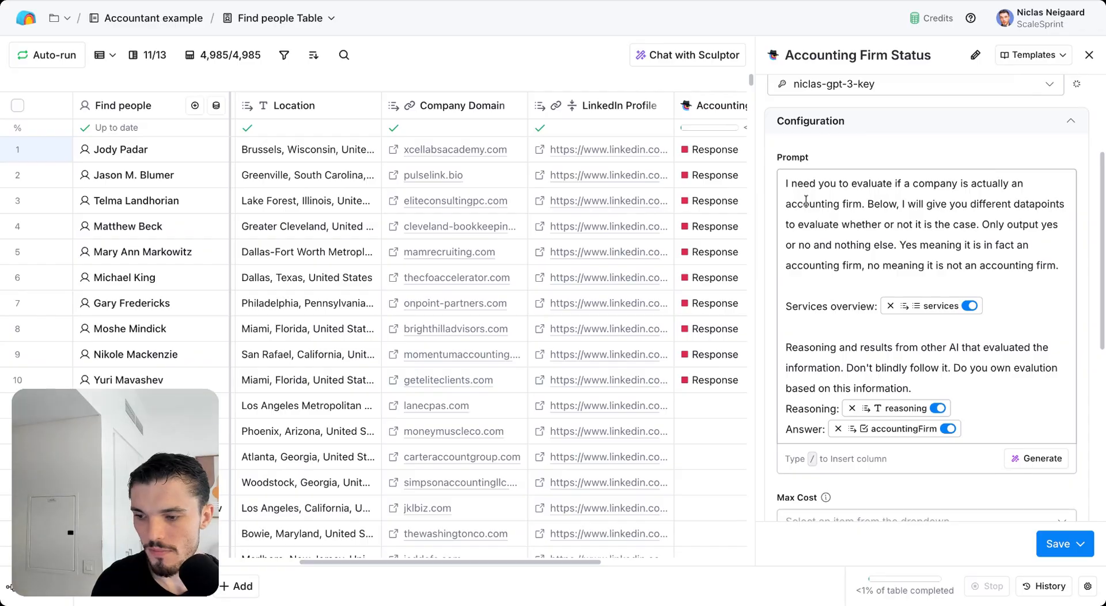
left_click_drag(796, 182, 829, 323)
scroll(657, 277, "right", 4)
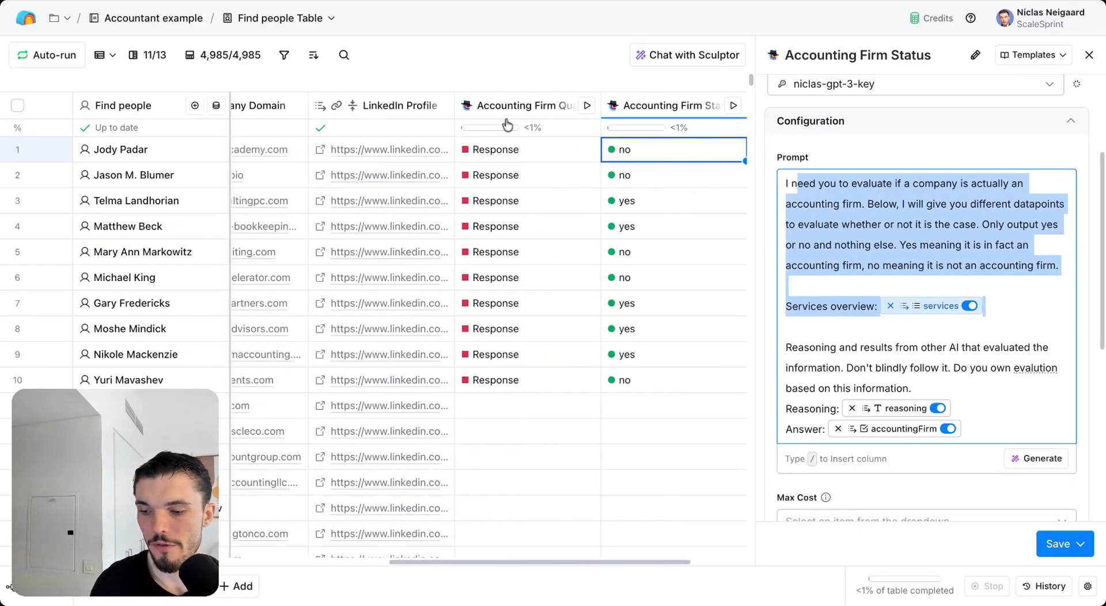
left_click(929, 346)
Step: Highlight the sentence defining yes and no, then close the Accounting Firm Status panel
scroll(901, 303, "up", 4)
scroll(902, 305, "down", 7)
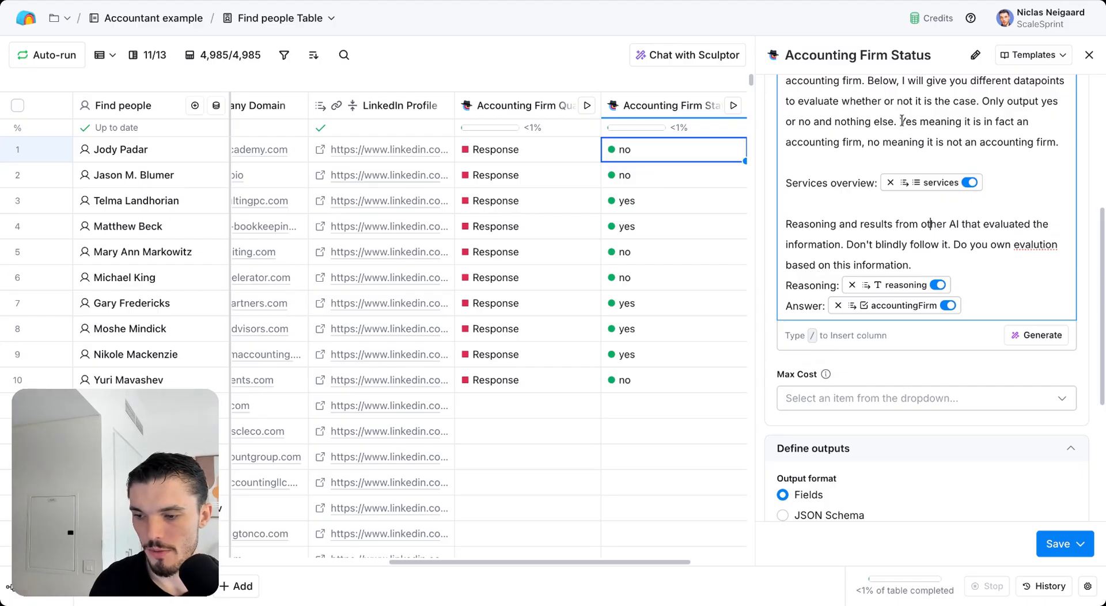
left_click_drag(902, 121, 918, 142)
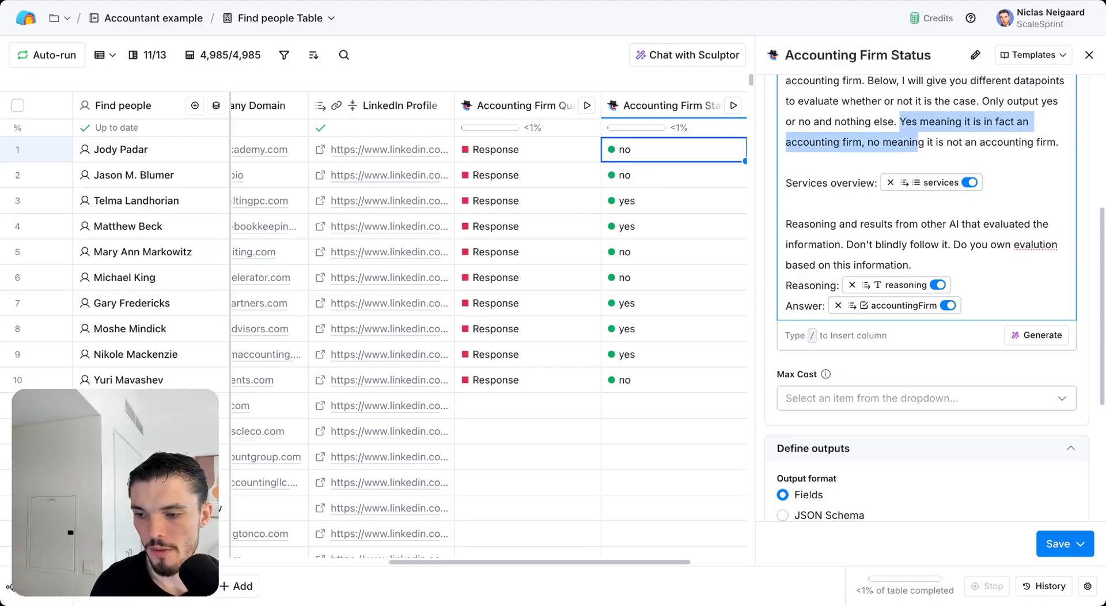
left_click(933, 143)
left_click(1089, 54)
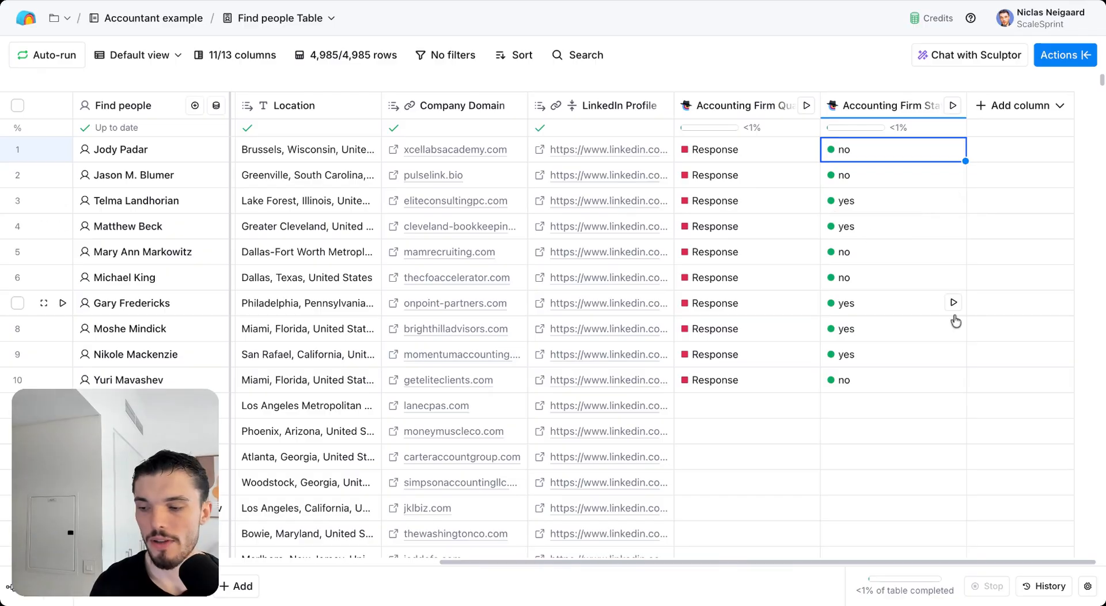
Step: Read the AI reasoning behind row 3's yes status, then list the new column types
double_click(876, 410)
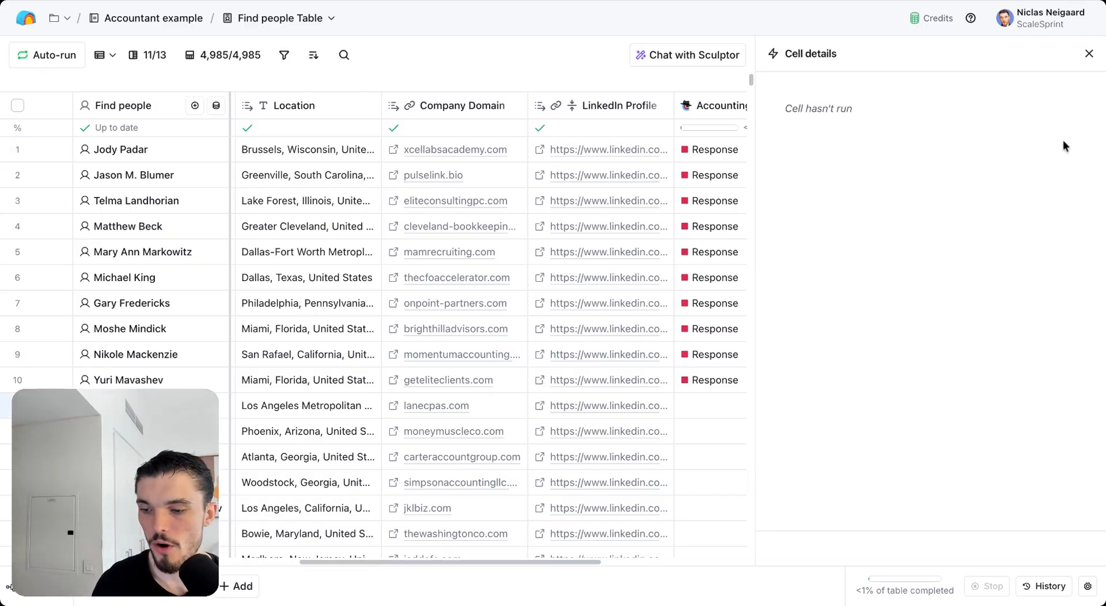
left_click(1088, 54)
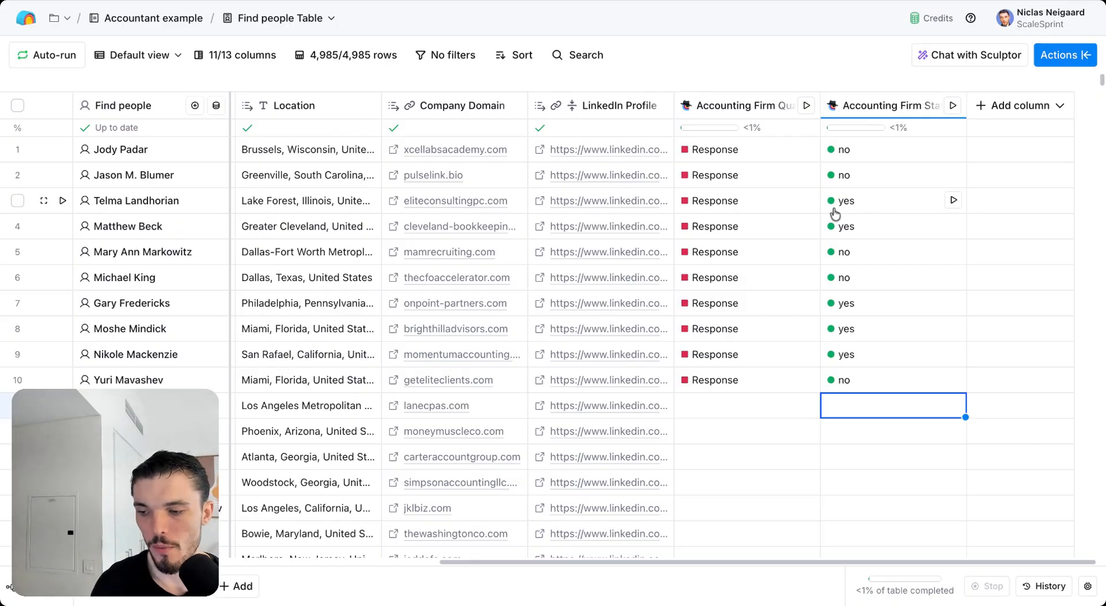
left_click(804, 224)
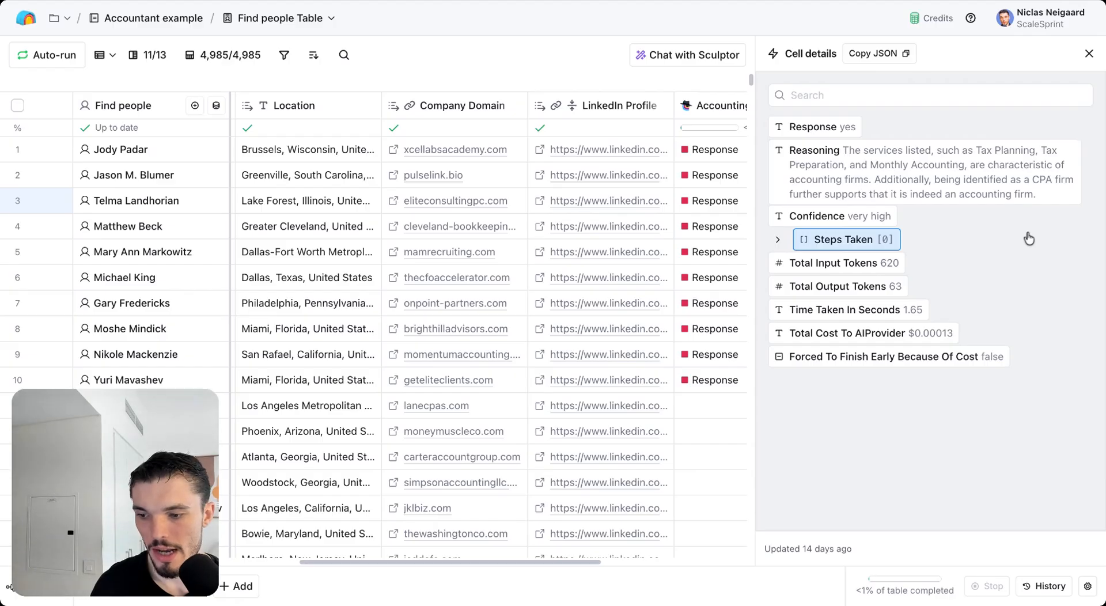
left_click(1089, 54)
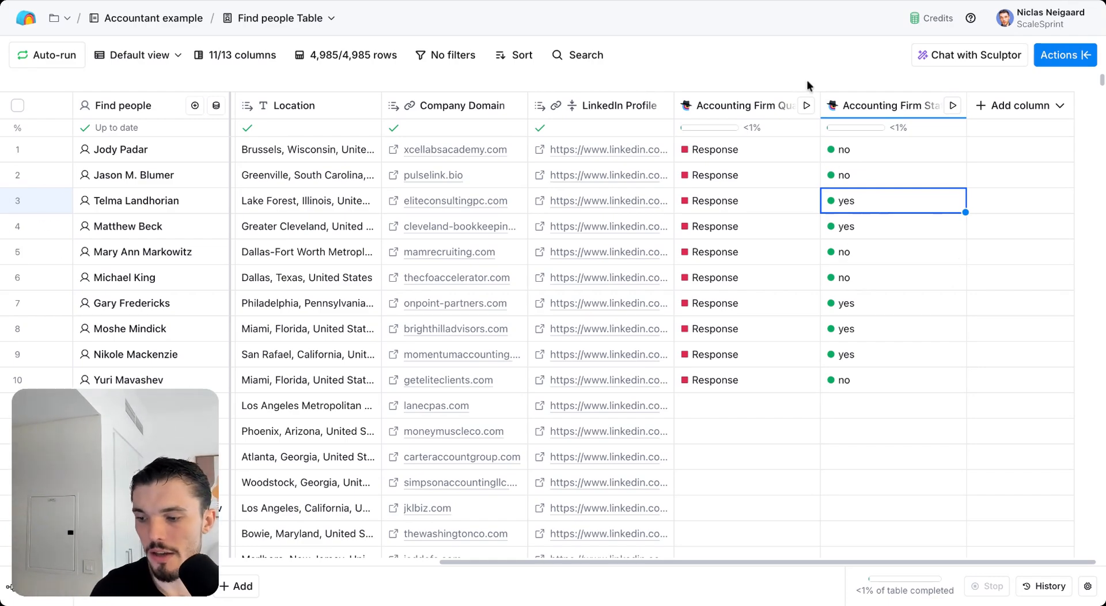
left_click(999, 106)
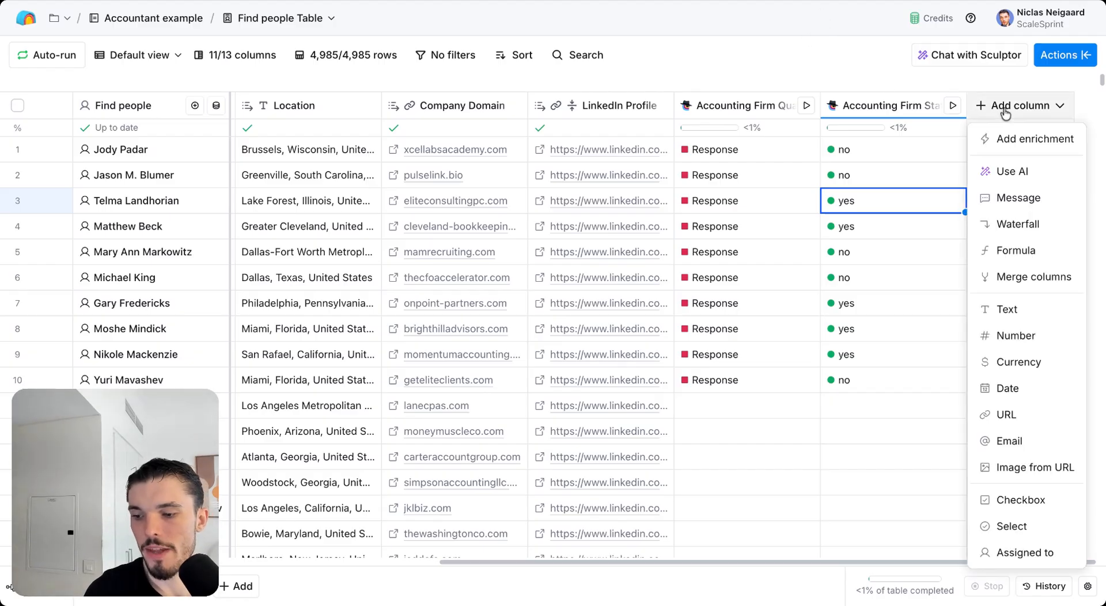
Step: Add the Work Email enrichment by searching 'work emai'
left_click(1012, 138)
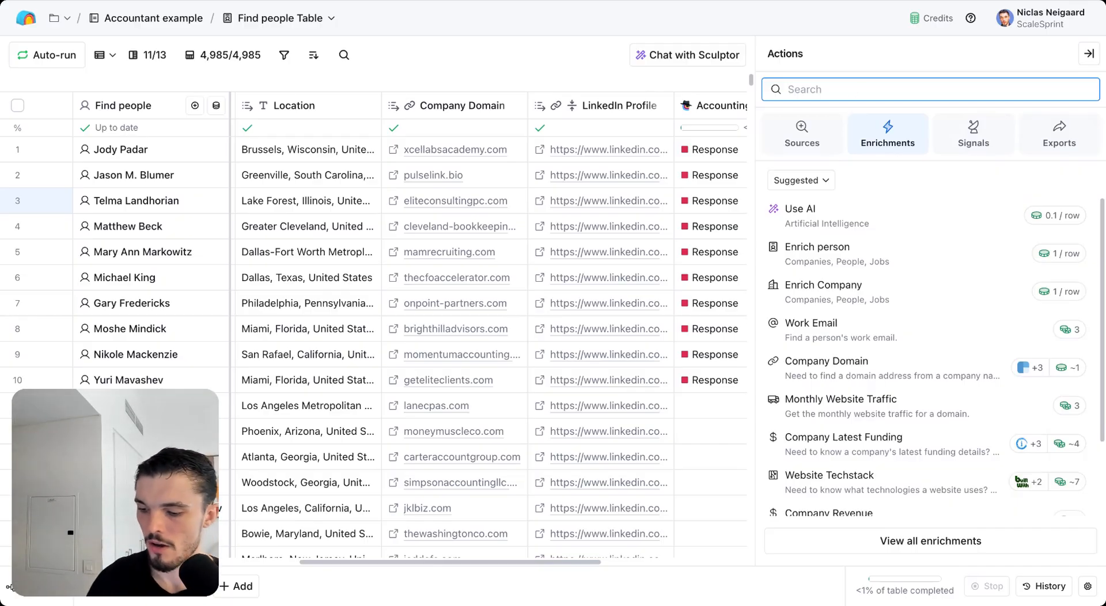
type("work email")
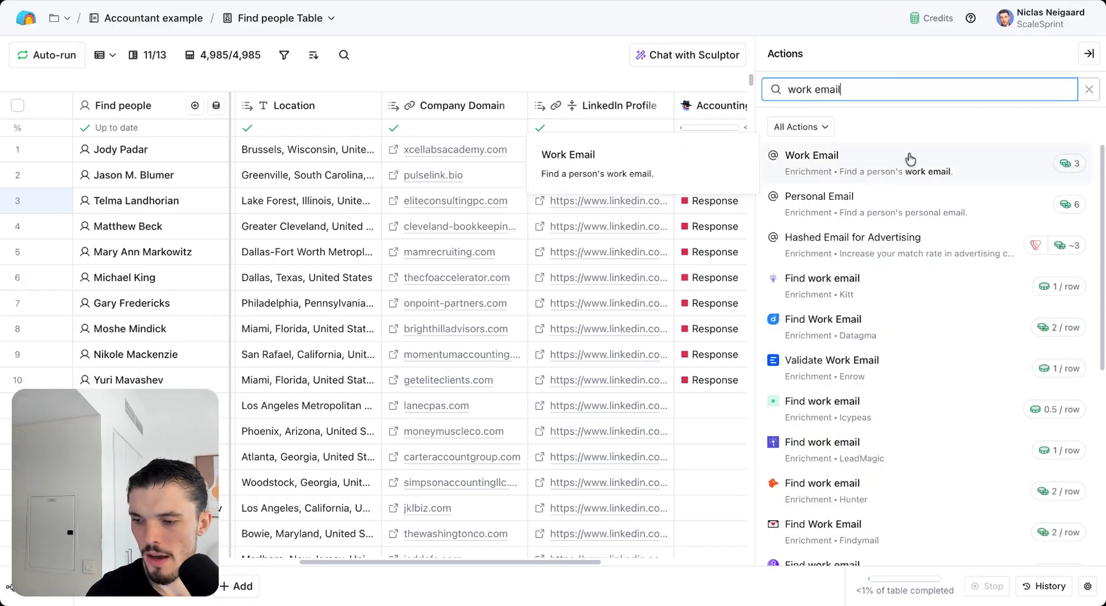
left_click(889, 169)
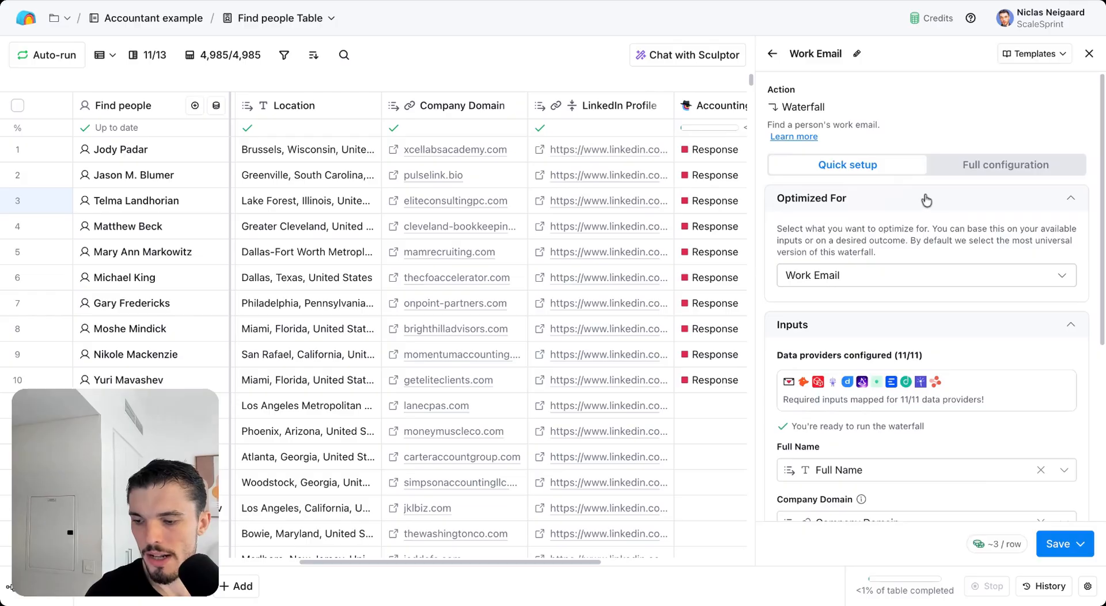
Step: Clear the contactInfo mapping from the Personal Email input
scroll(947, 201, "down", 5)
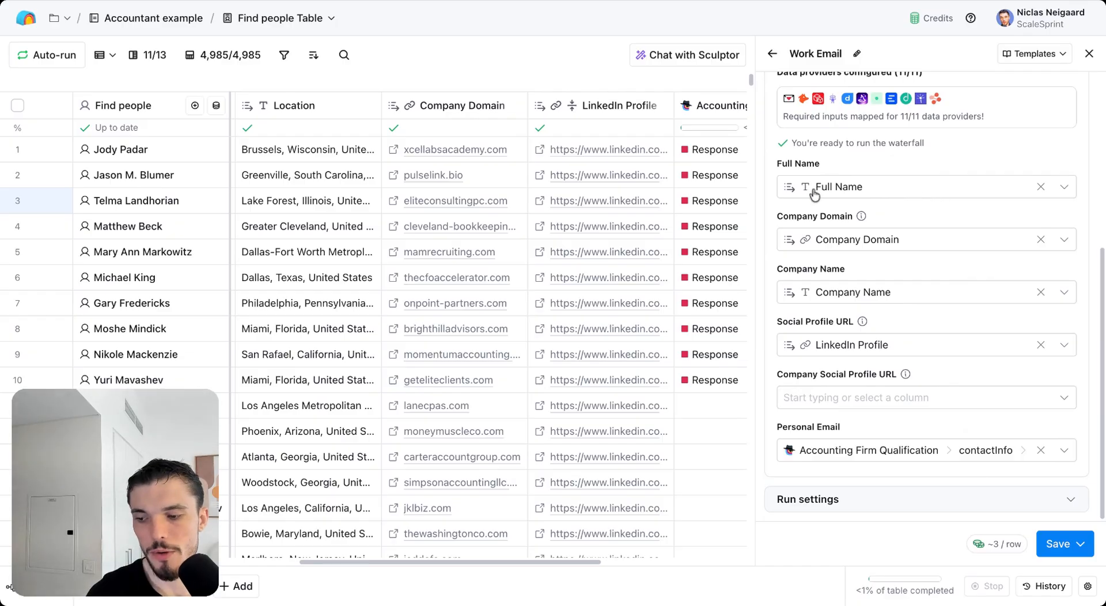
scroll(857, 209, "up", 2)
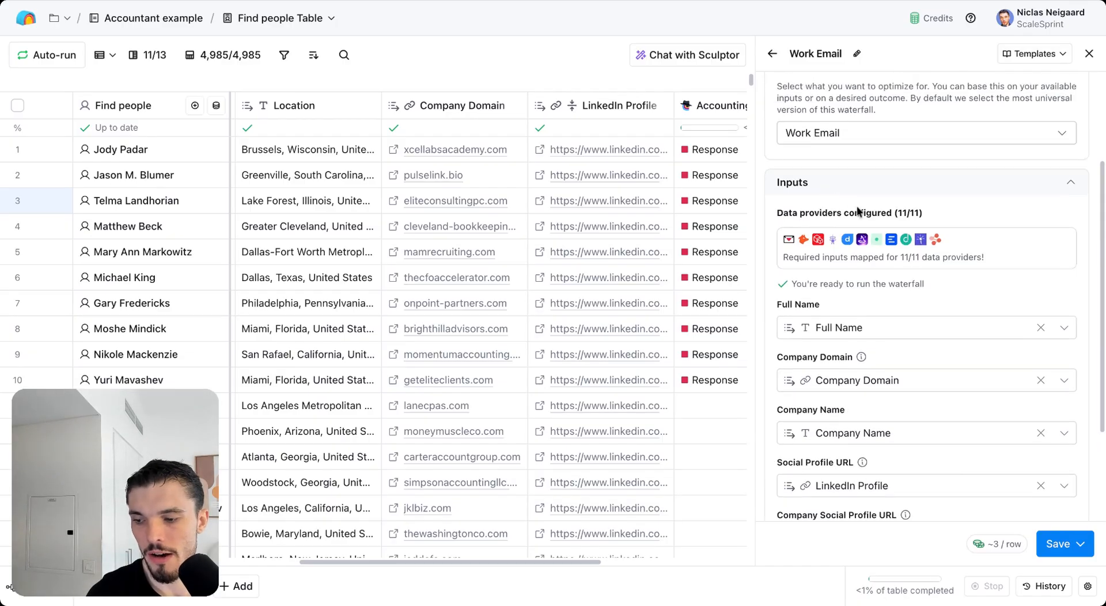
double_click(781, 246)
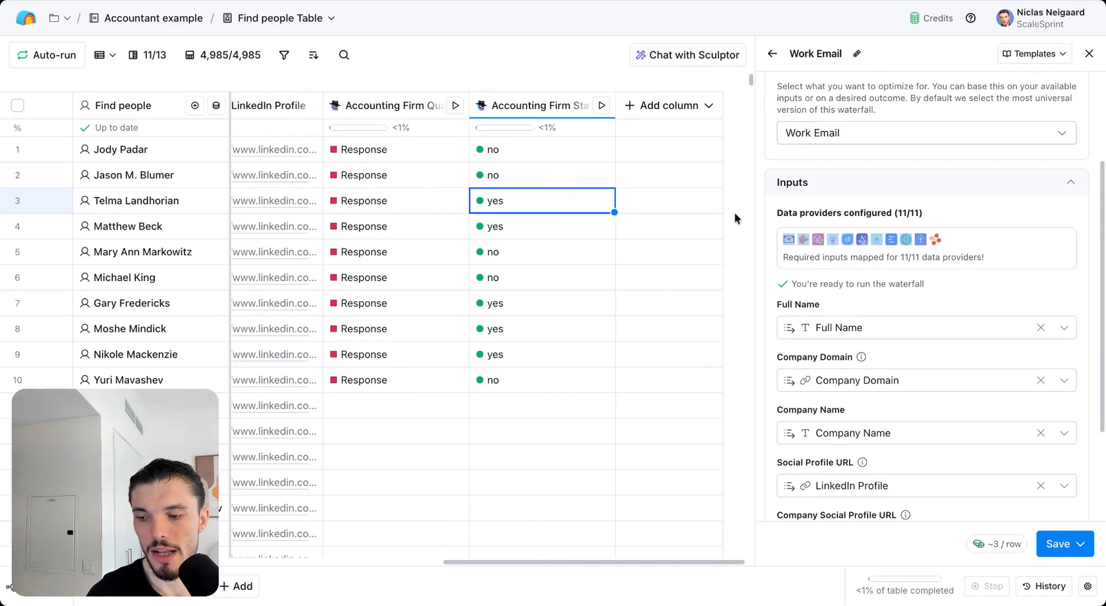
scroll(490, 562, "left", 2)
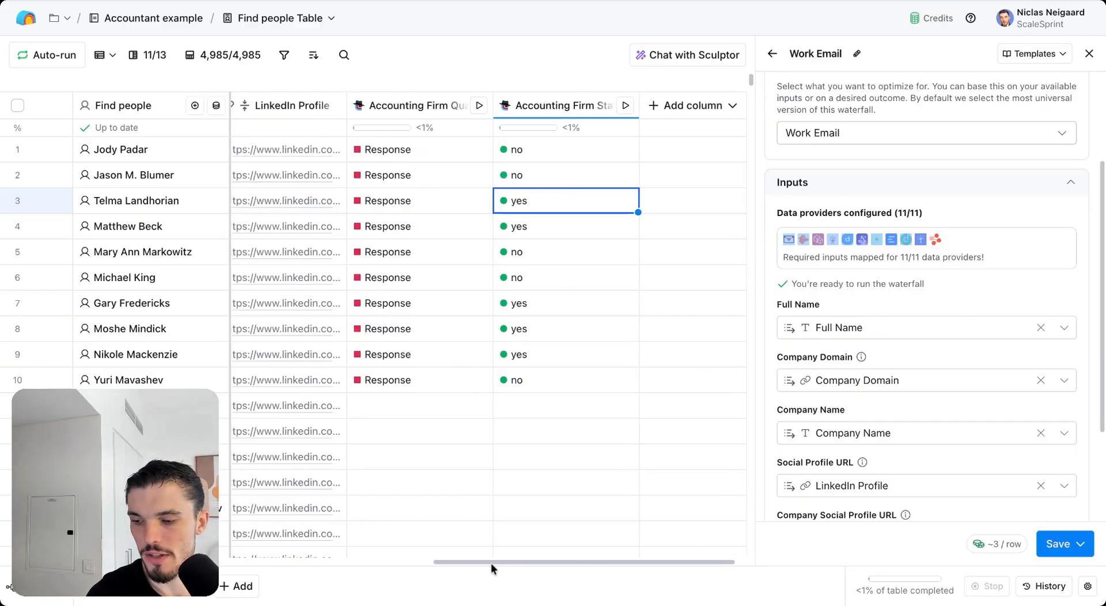
scroll(490, 562, "left", 1)
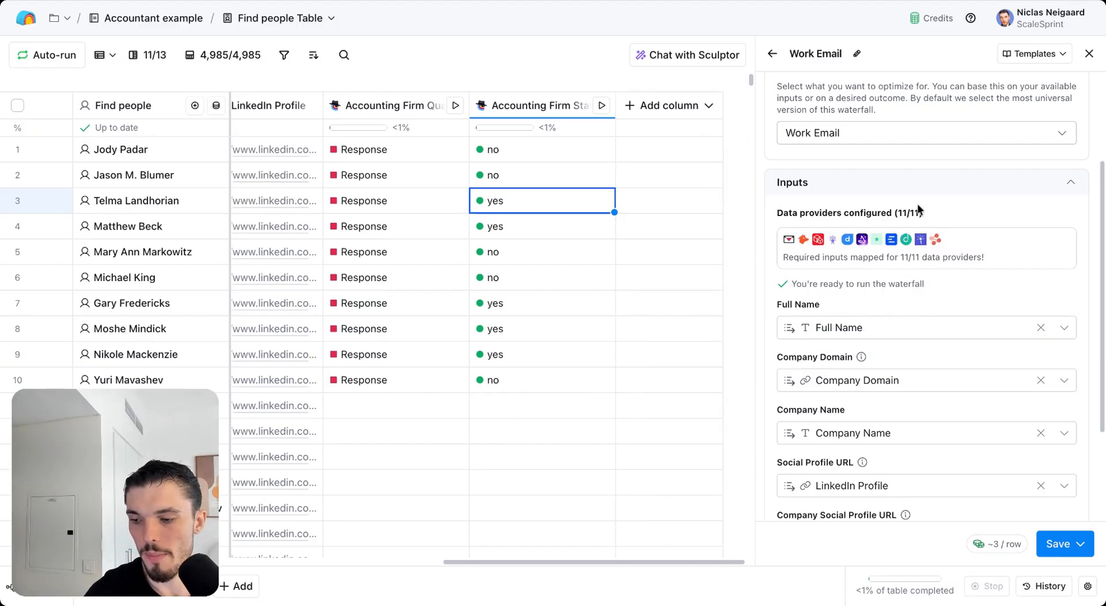
scroll(862, 373, "down", 3)
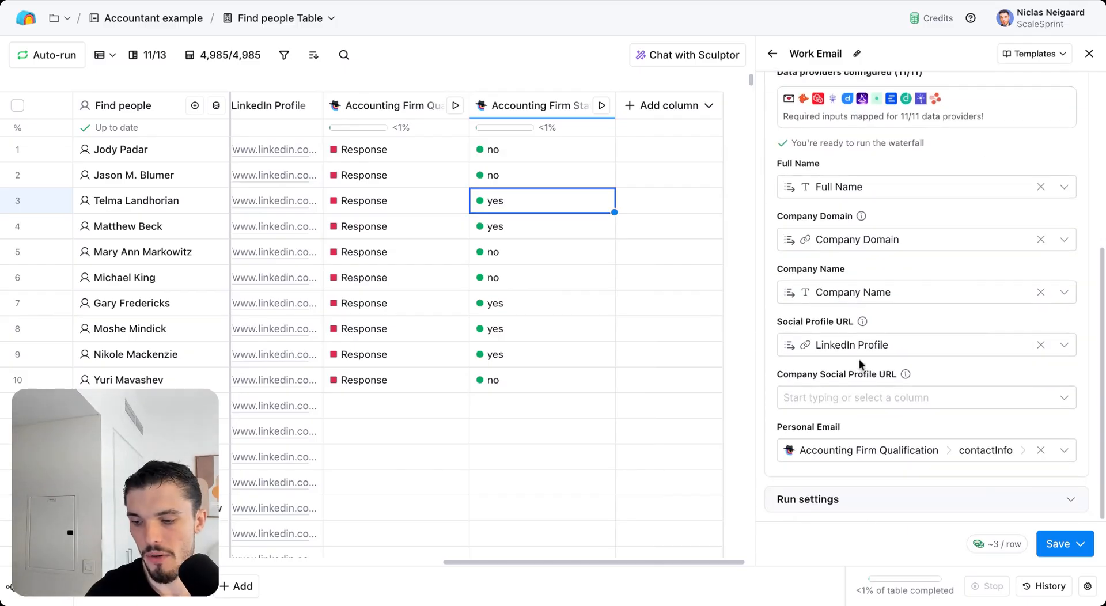
left_click(1040, 450)
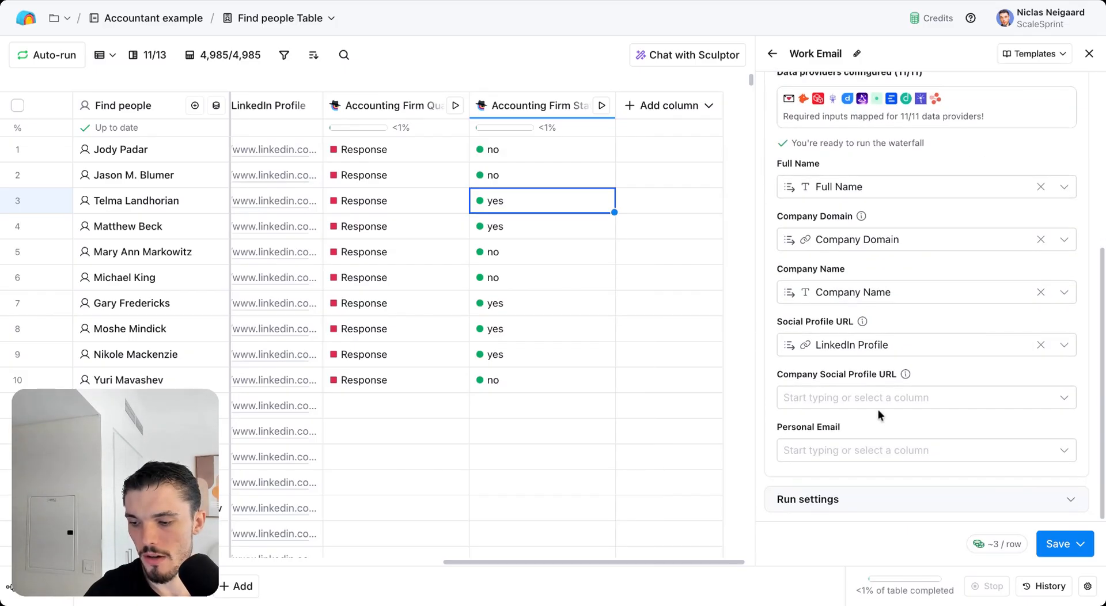
scroll(877, 409, "up", 1)
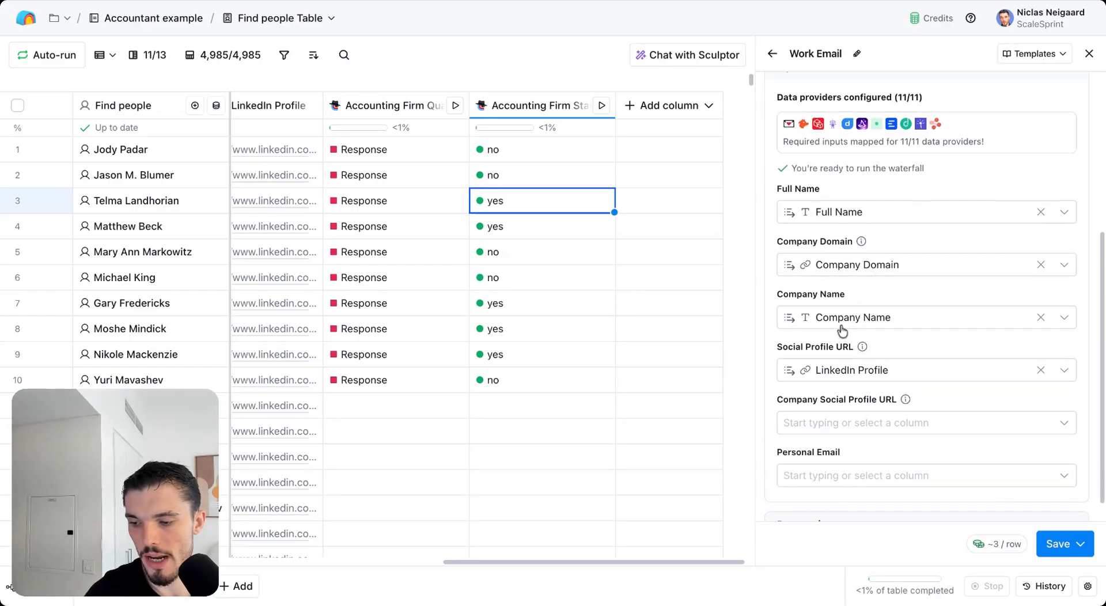
scroll(875, 388, "down", 1)
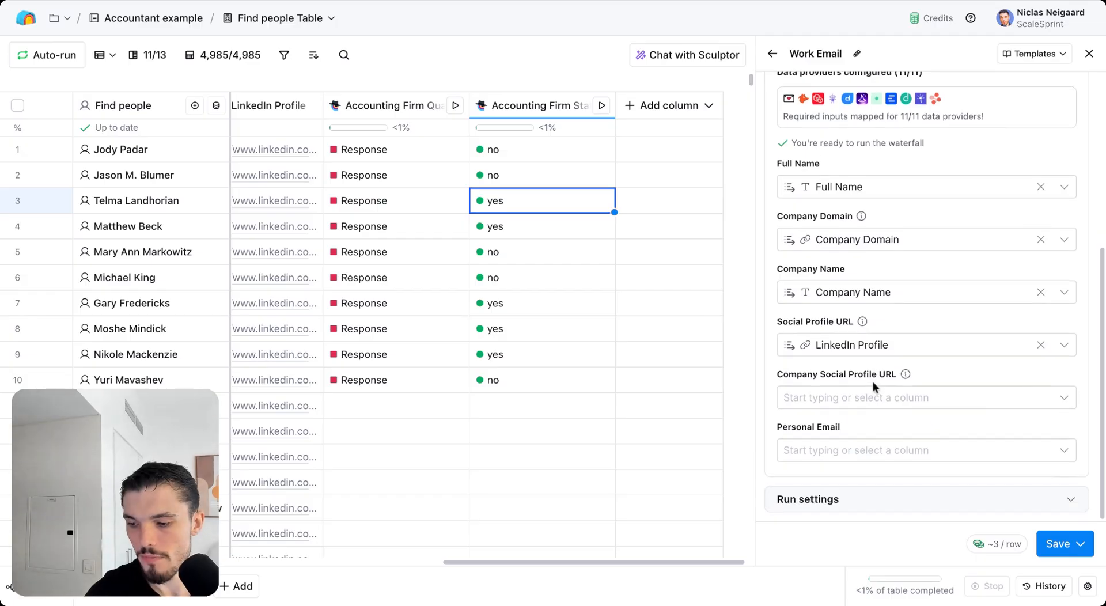
scroll(873, 381, "up", 5)
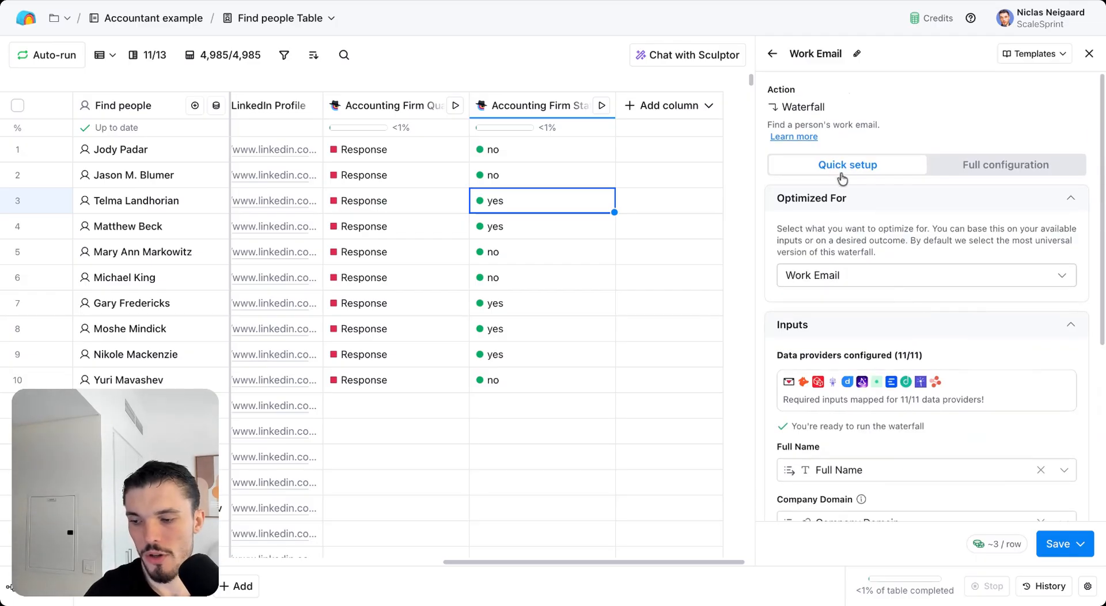
Step: Move LeadMagic to the top of the waterfall and use its Clay-managed account
left_click(935, 162)
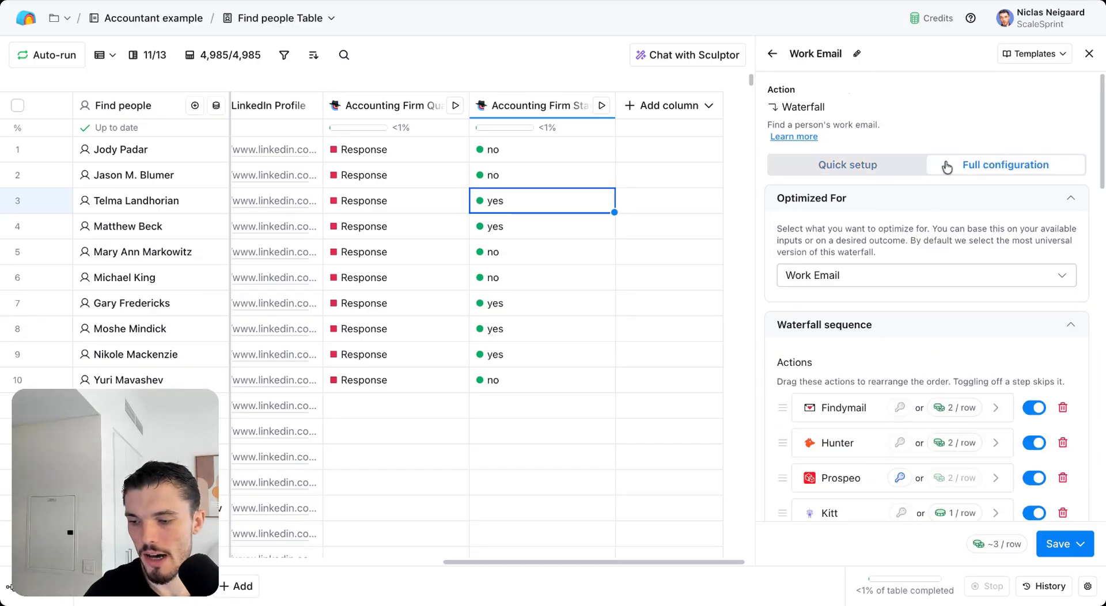
scroll(908, 351, "down", 3)
scroll(835, 439, "down", 2)
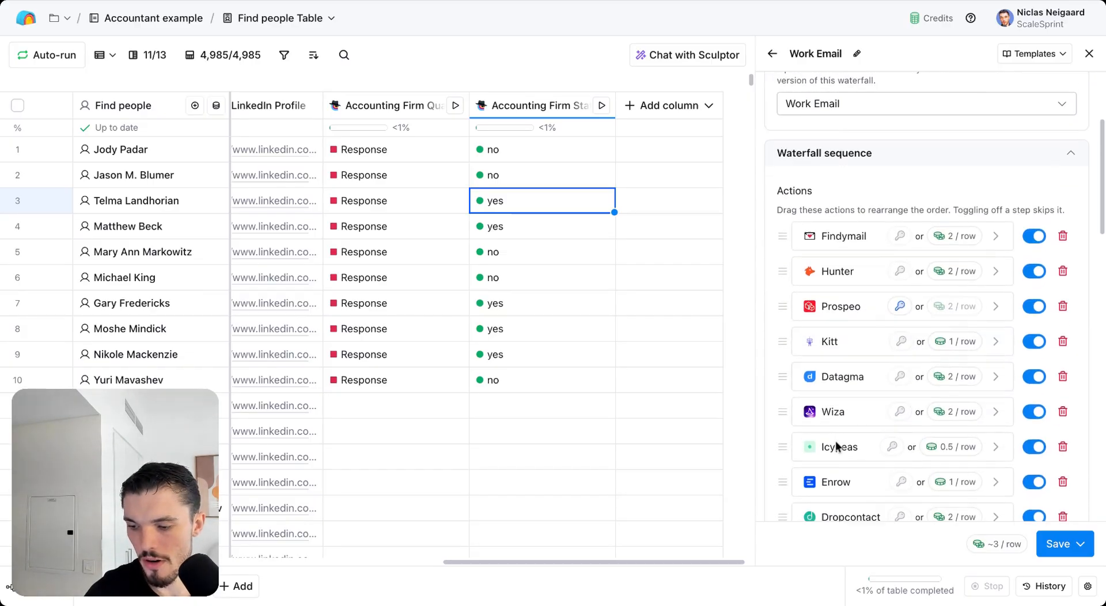
left_click_drag(845, 484, 838, 171)
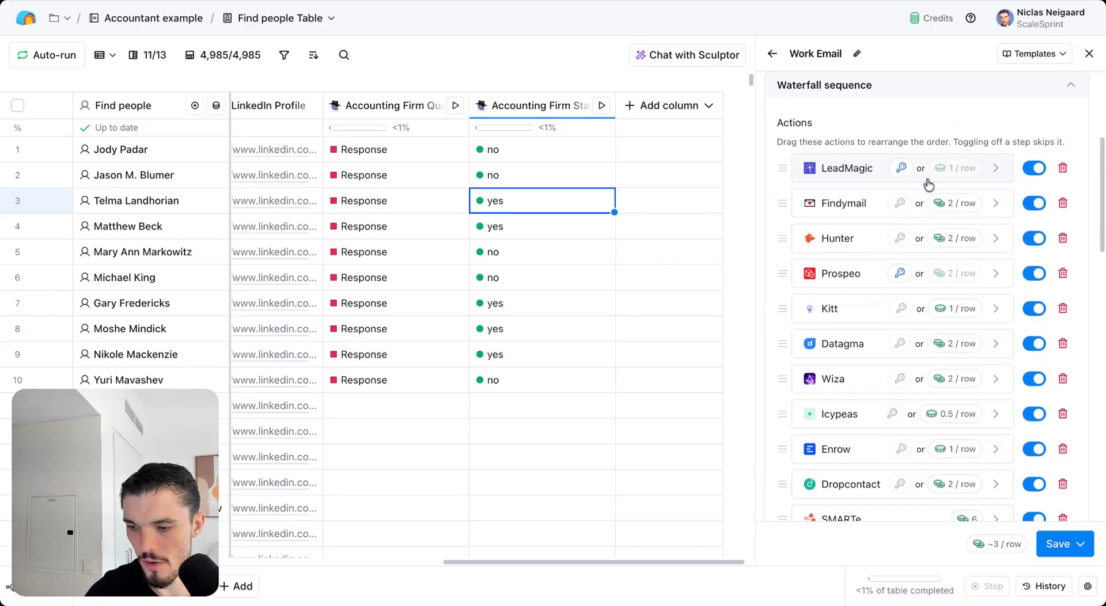
left_click(908, 178)
scroll(887, 369, "down", 1)
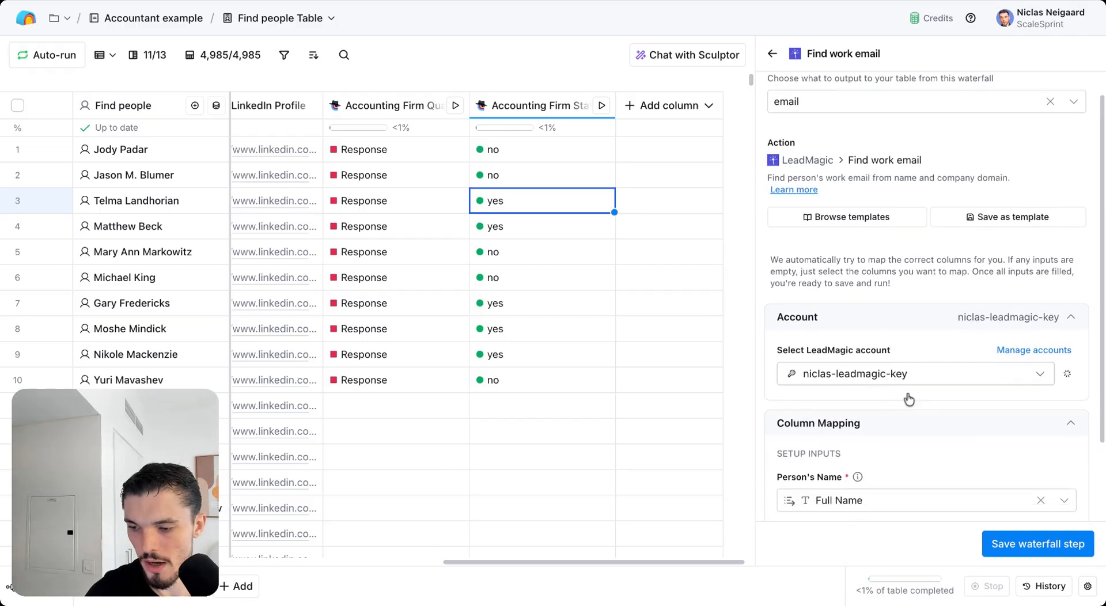
left_click(908, 378)
left_click(908, 403)
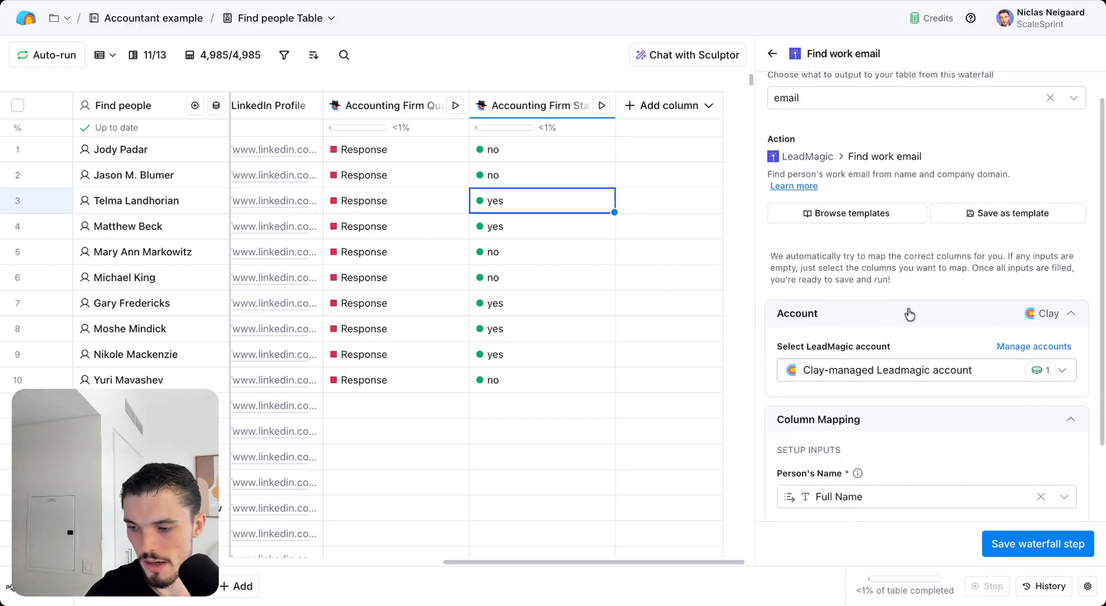
Step: Save the Work Email waterfall and run it on 10 rows
left_click(773, 54)
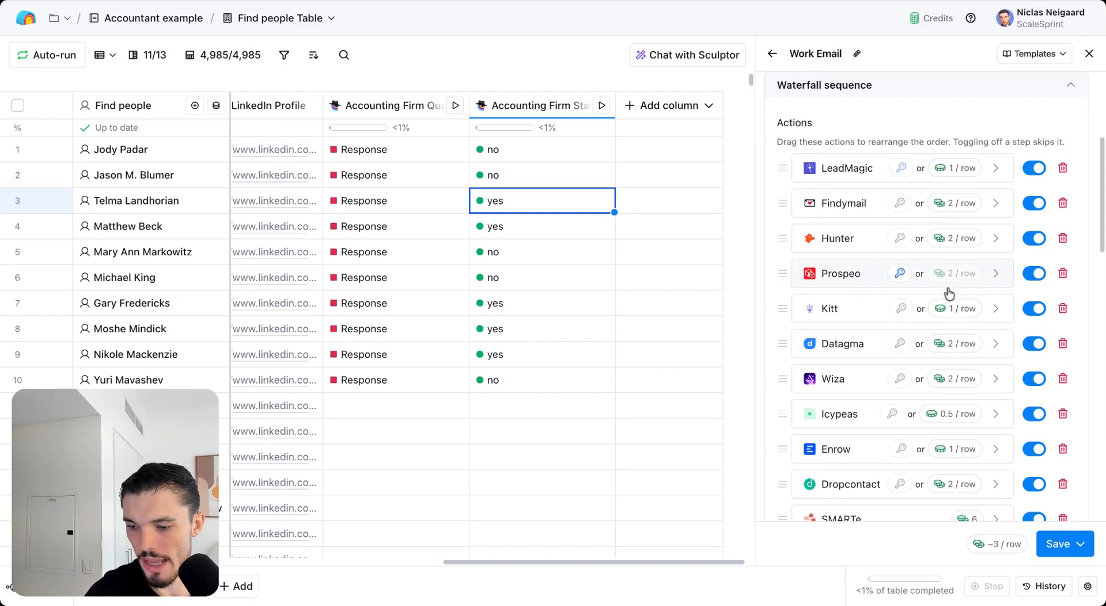
left_click(1080, 544)
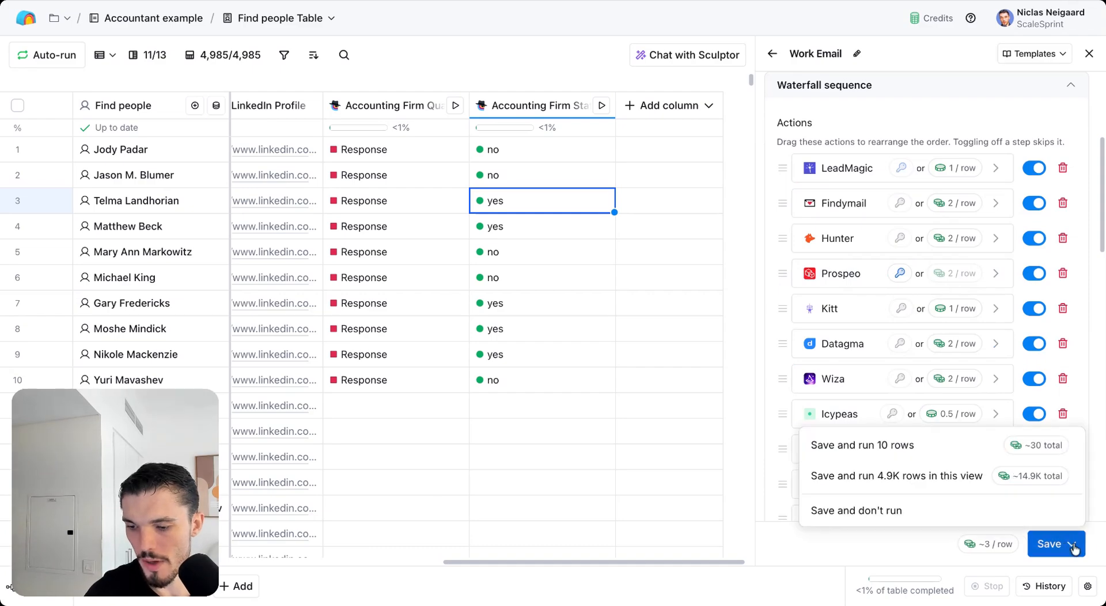
left_click(942, 458)
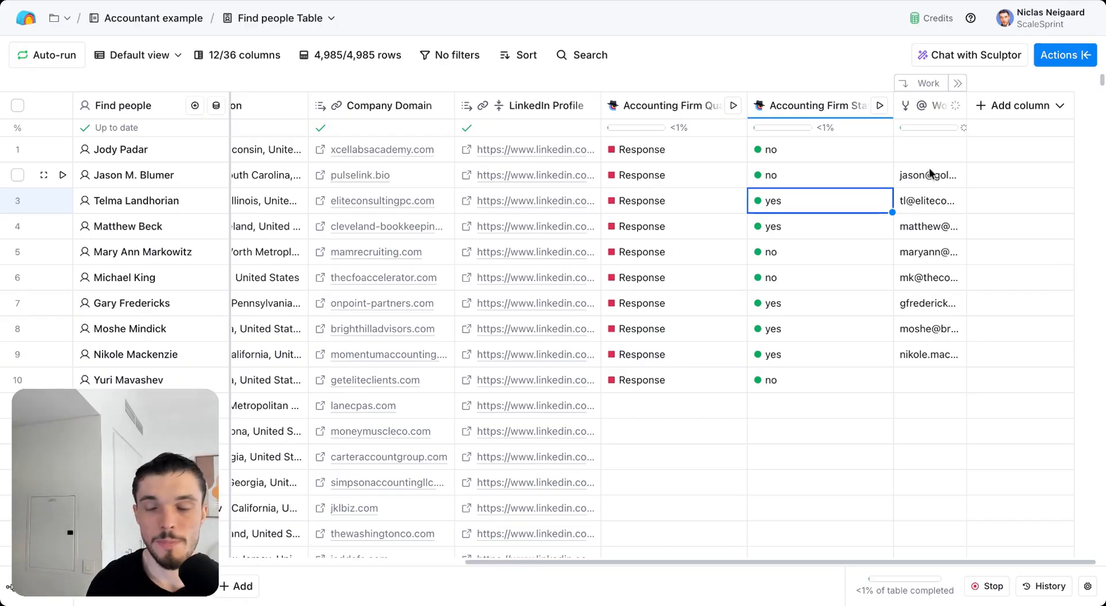
Step: Reopen the Work Email column's full configuration and start editing its run condition
left_click(954, 106)
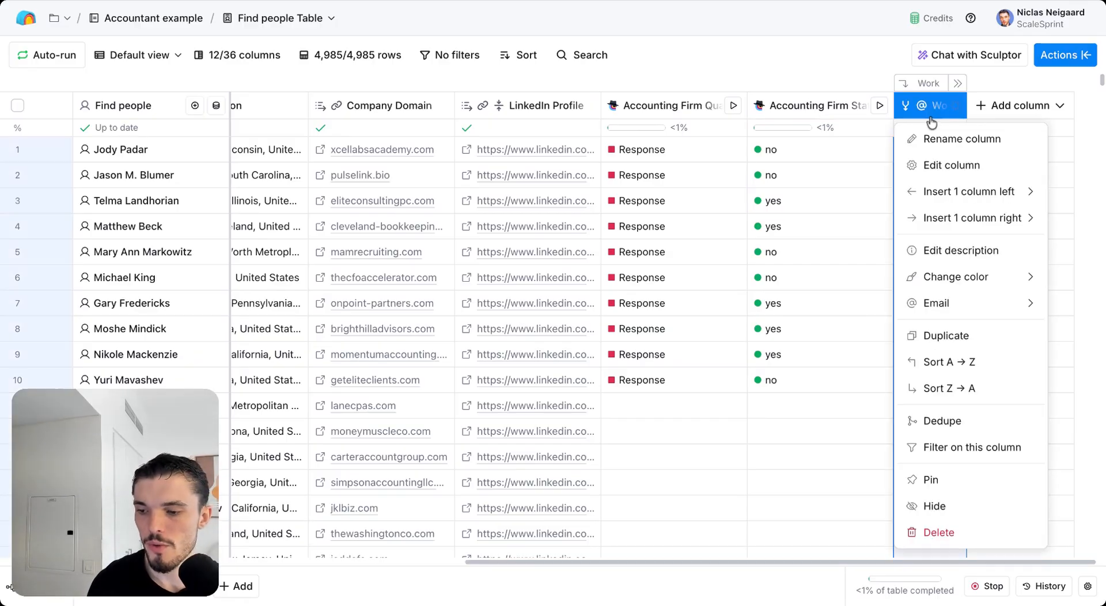
left_click(958, 164)
scroll(961, 303, "down", 5)
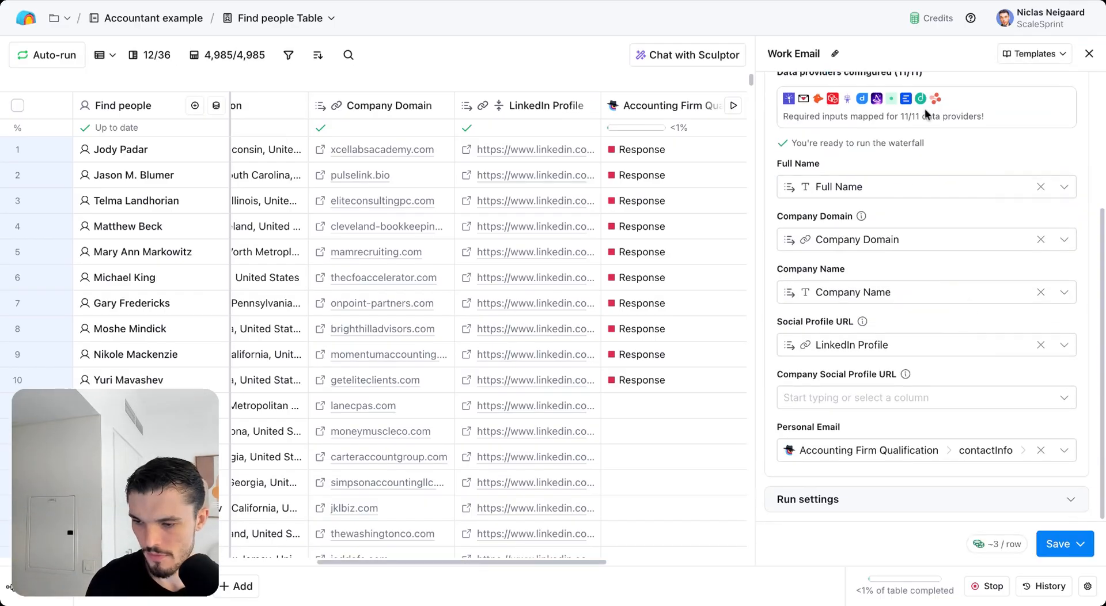
scroll(924, 109, "up", 3)
scroll(959, 203, "down", 4)
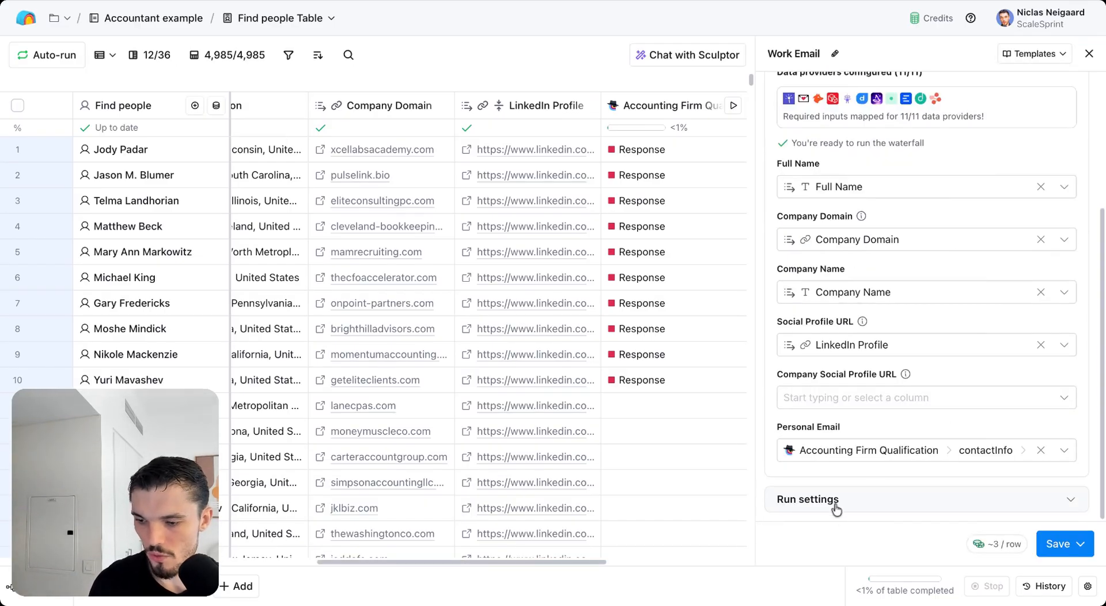
scroll(886, 472, "up", 4)
left_click(958, 192)
scroll(969, 301, "down", 10)
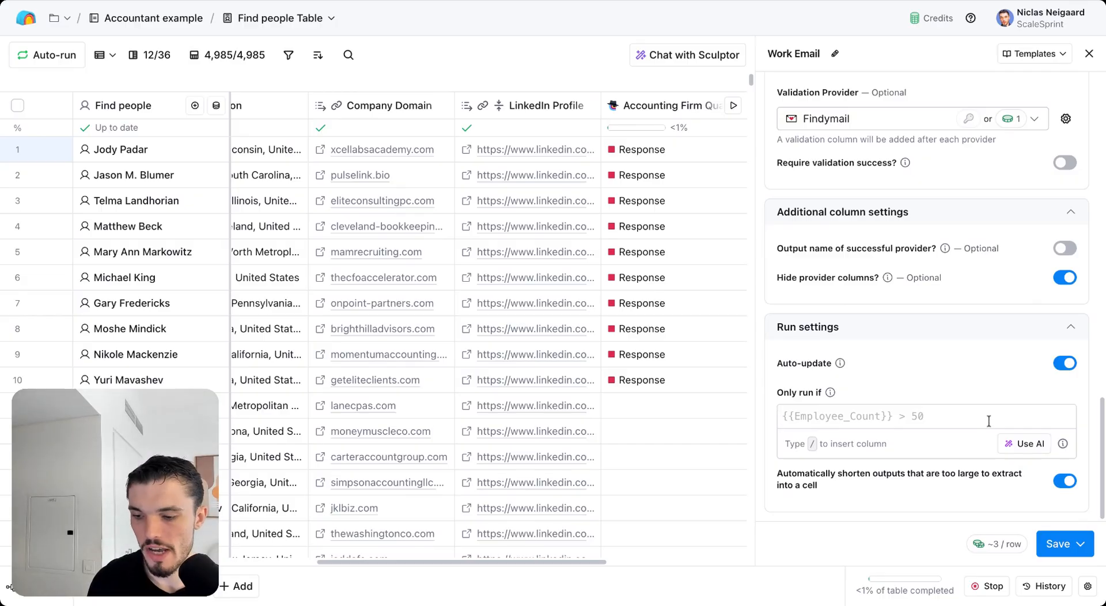
left_click(989, 421)
Step: Generate an AI run condition 'Only run if Accounting Firm Status response is equal to yes' and accept it
left_click(1017, 446)
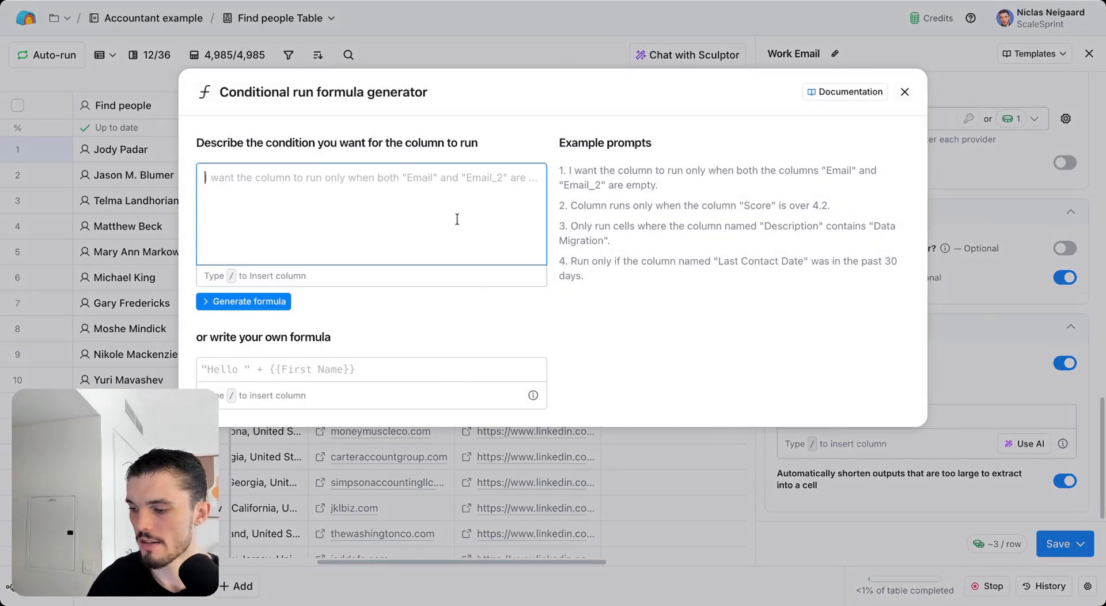
type("Only run if ")
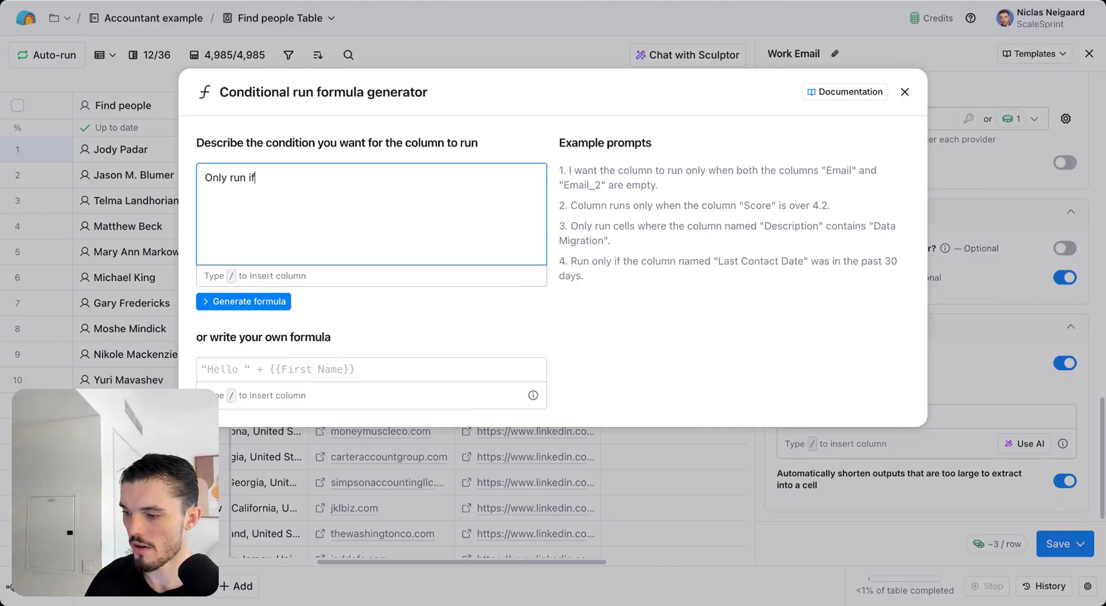
type("/")
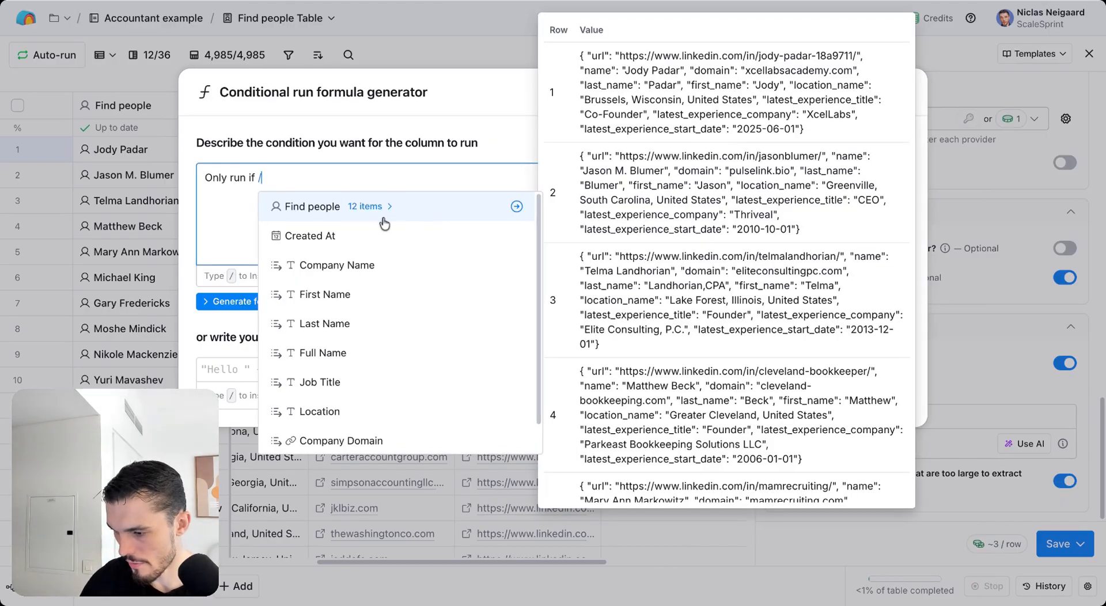
scroll(397, 242, "down", 2)
scroll(409, 261, "down", 2)
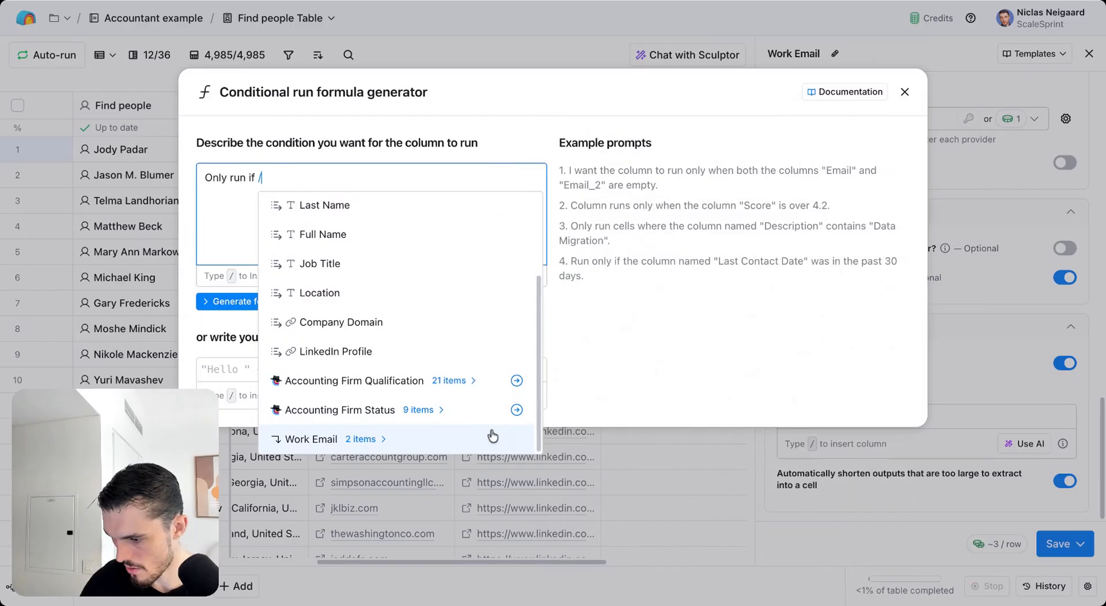
left_click(440, 411)
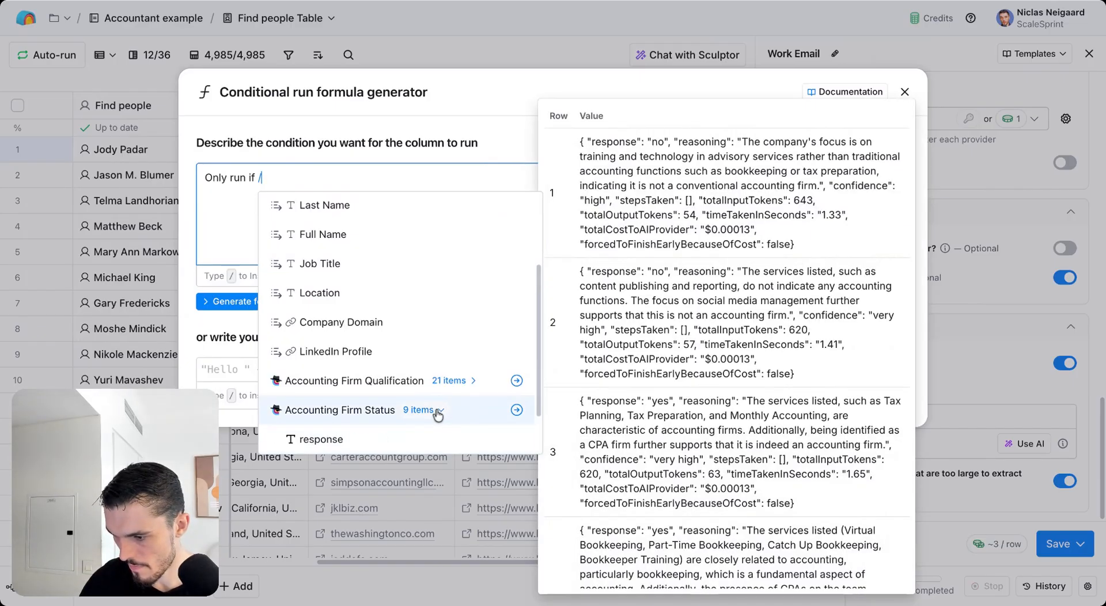
left_click(408, 429)
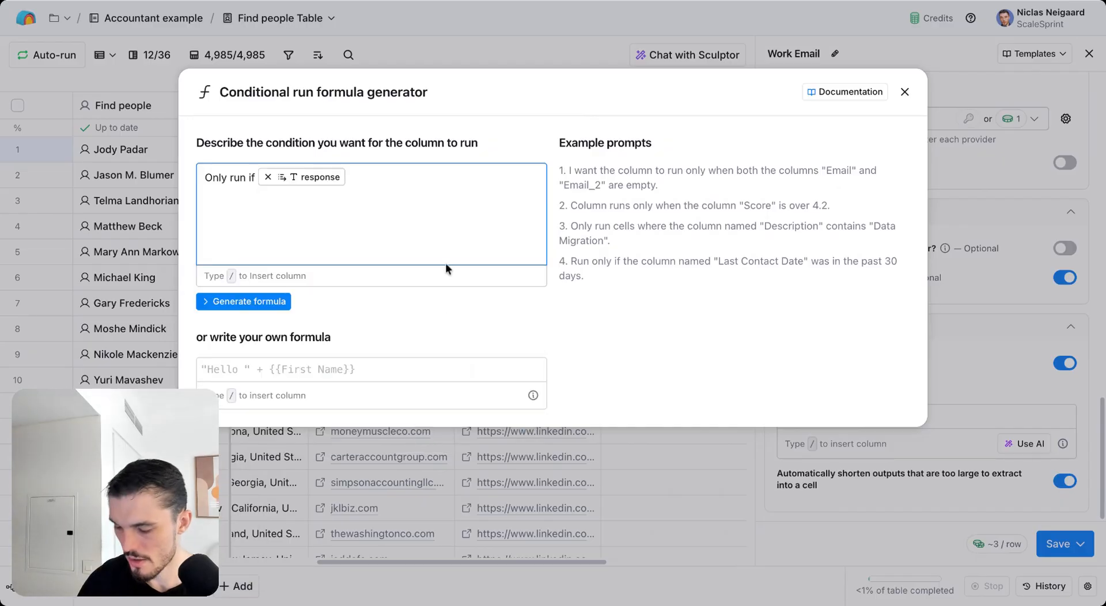
type("is equal to y")
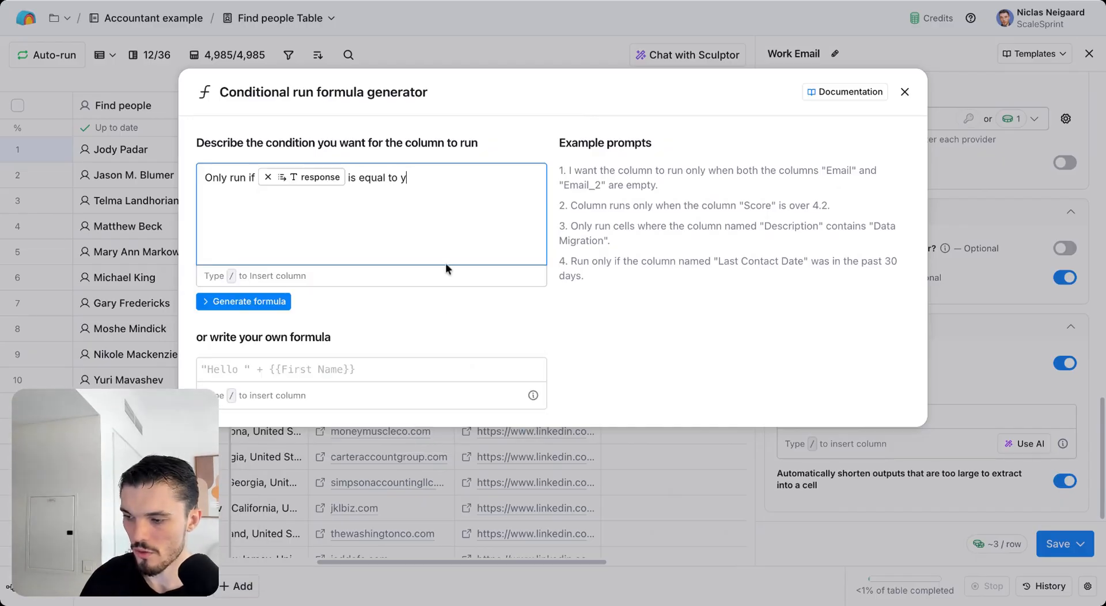
type("es.")
left_click(249, 307)
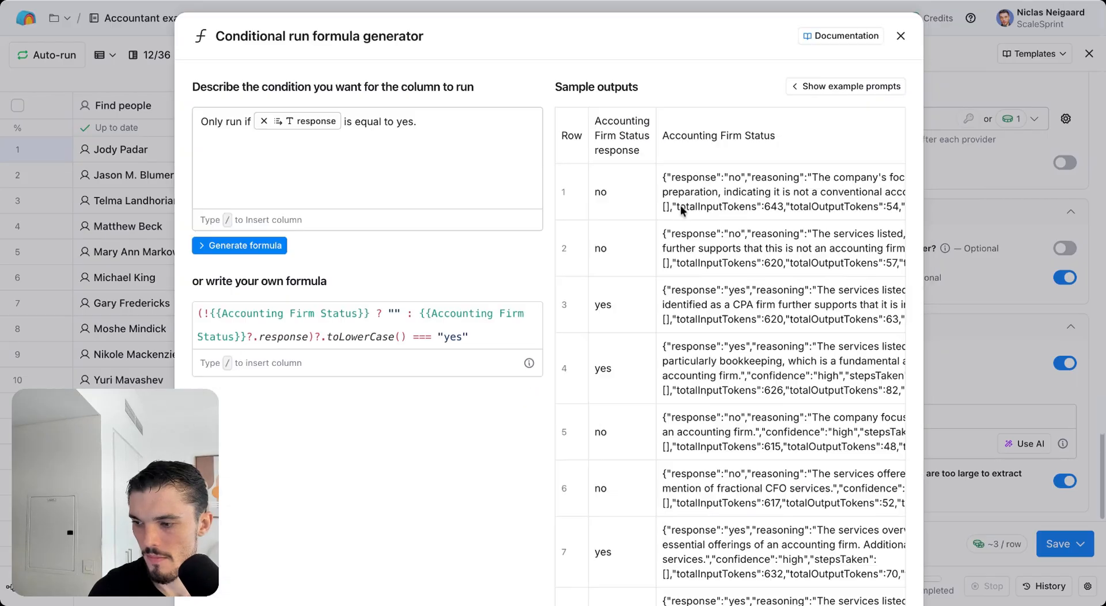
scroll(680, 205, "down", 4)
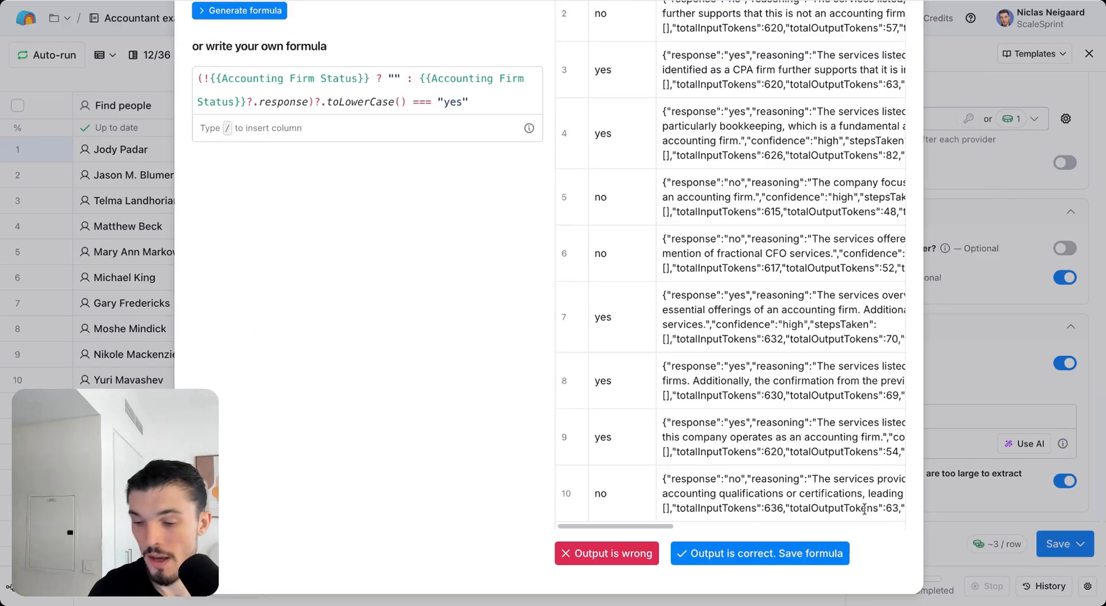
left_click(769, 555)
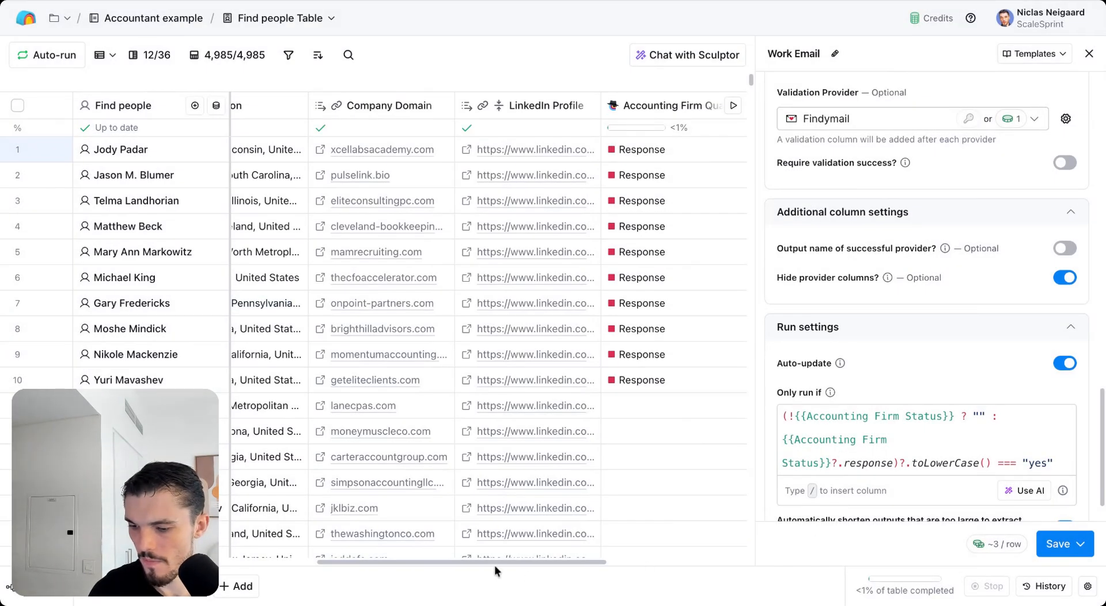
Step: Save and rerun the Work Email column with the yes-only condition
left_click_drag(495, 567, 928, 558)
scroll(528, 560, "right", 5)
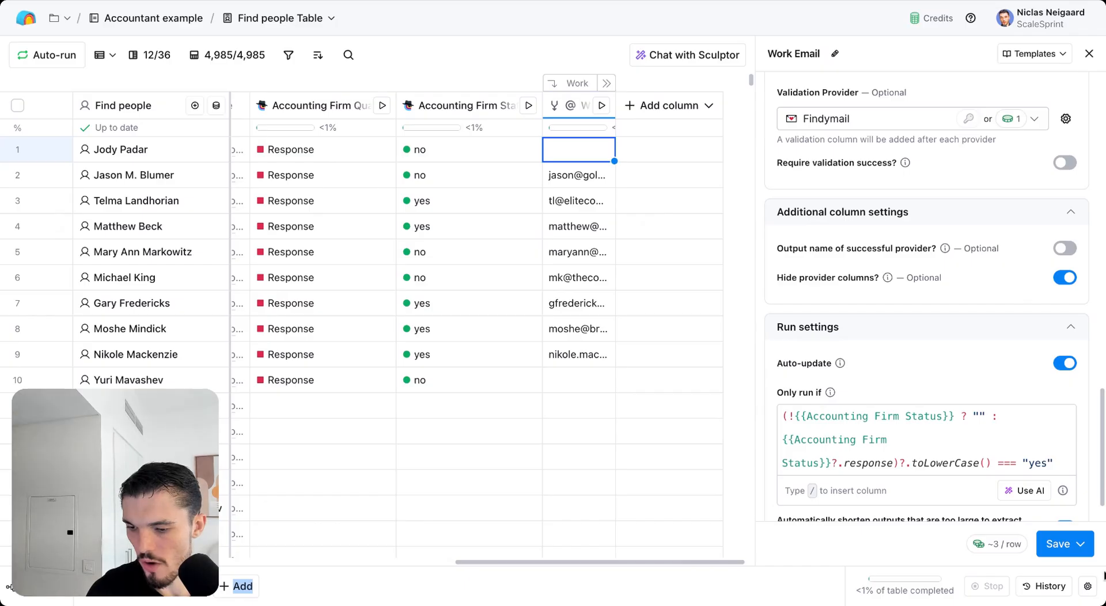
left_click(1081, 546)
left_click(1082, 549)
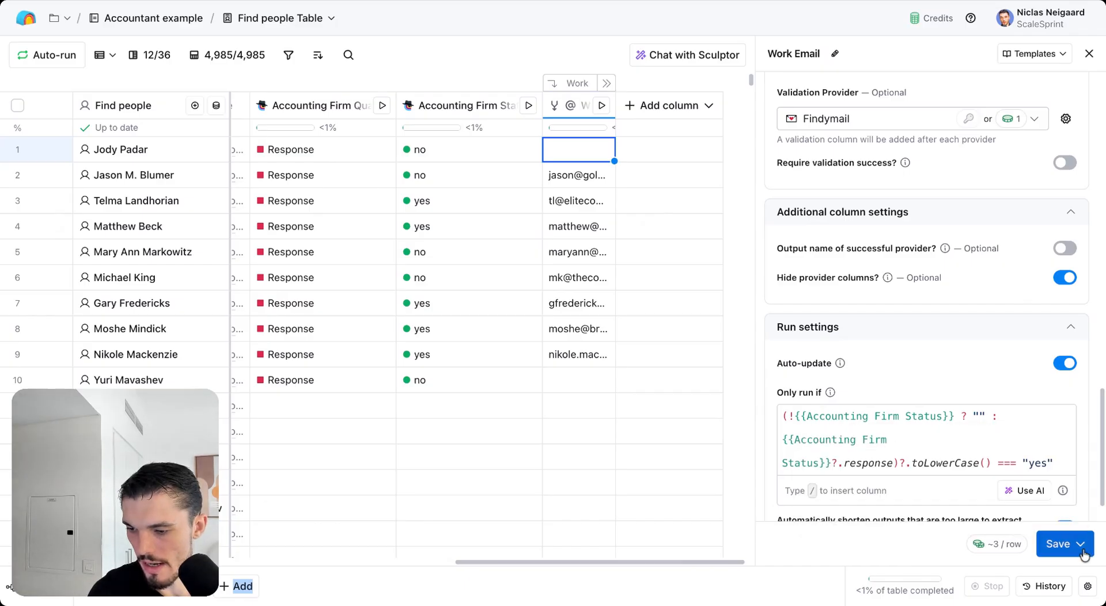
left_click(1081, 547)
left_click(922, 445)
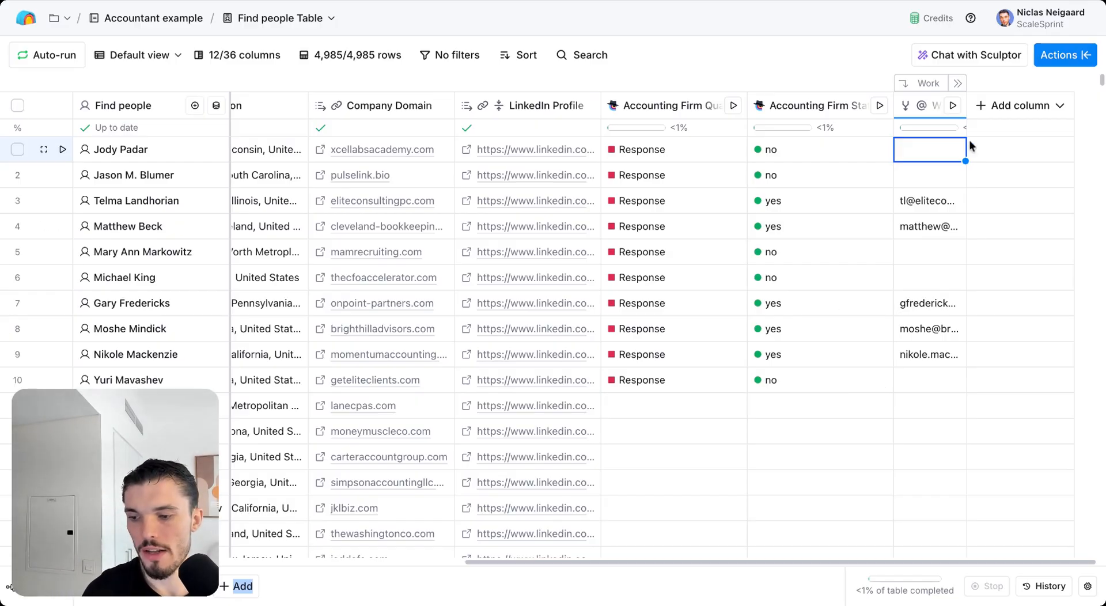
Step: Show the table's Exports options, briefly checking the MillionVerifier site before returning
left_click(1064, 55)
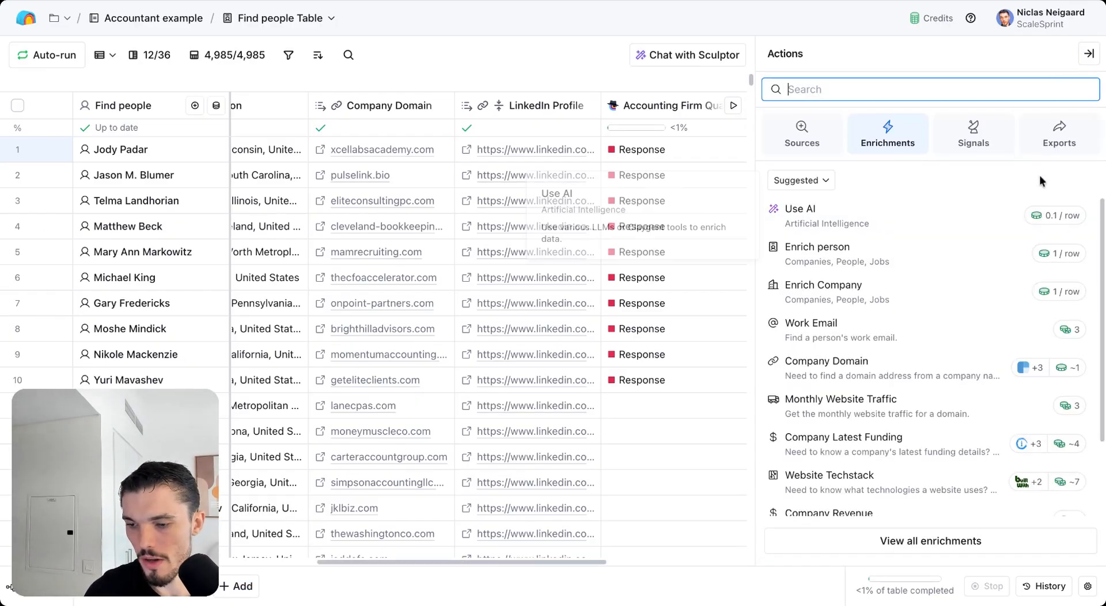
left_click(1060, 135)
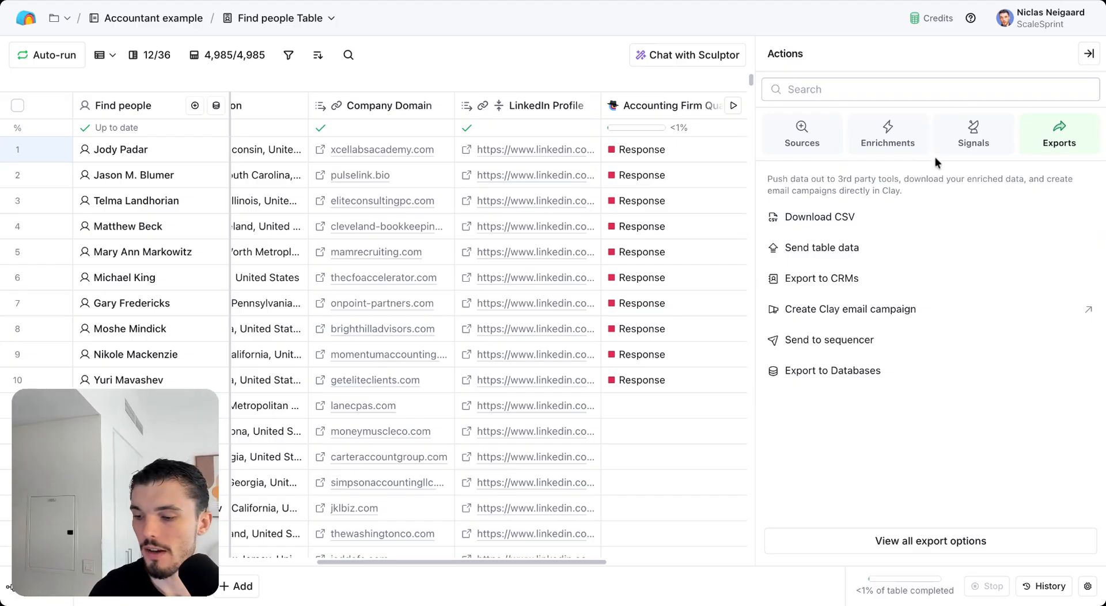
left_click(721, 3)
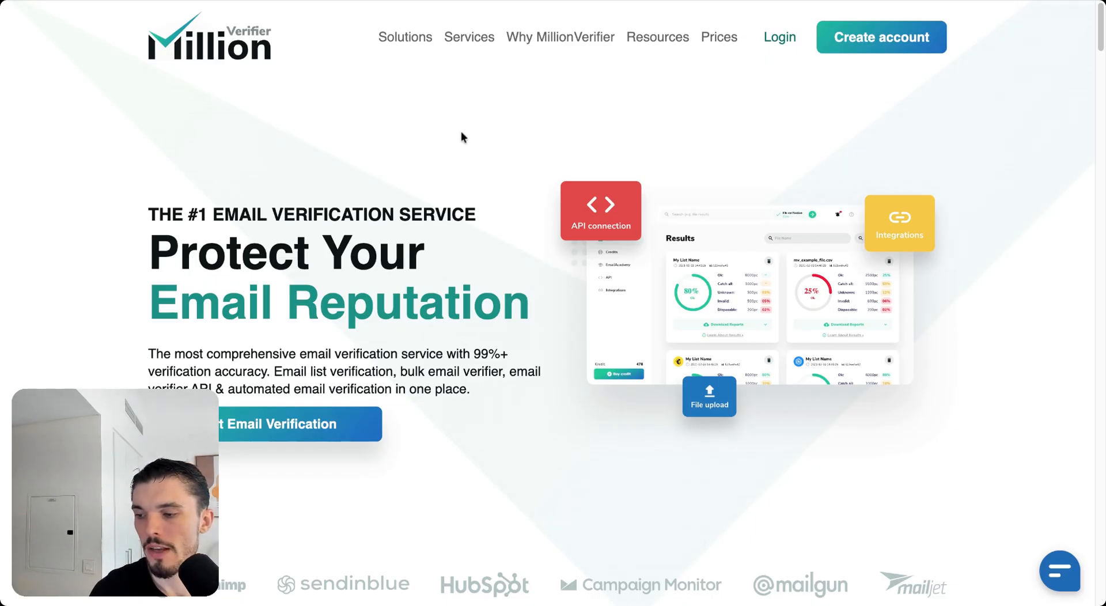
left_click(348, 6)
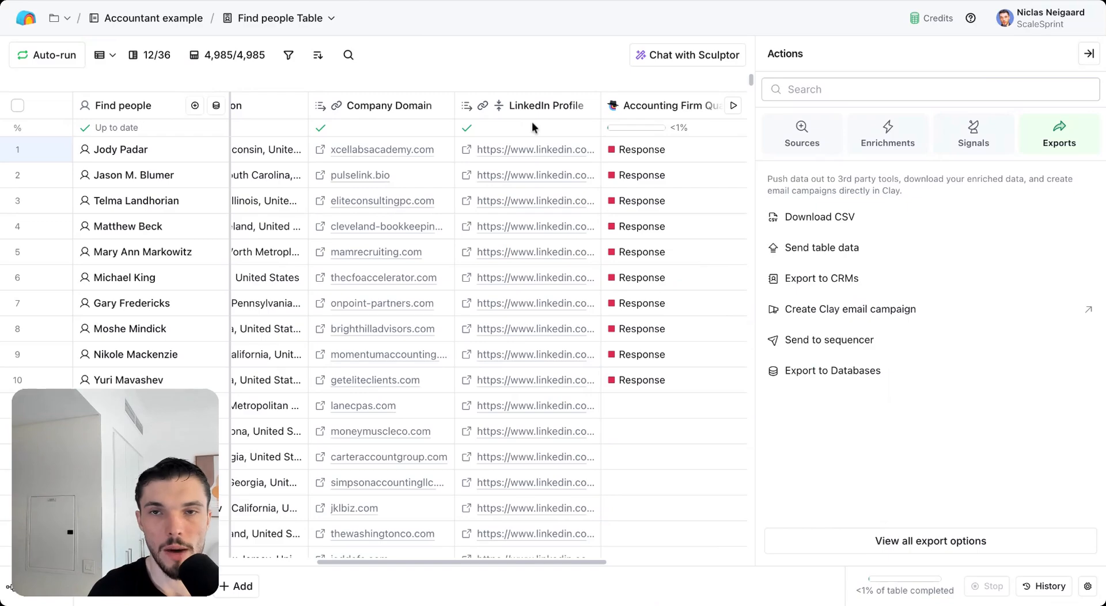